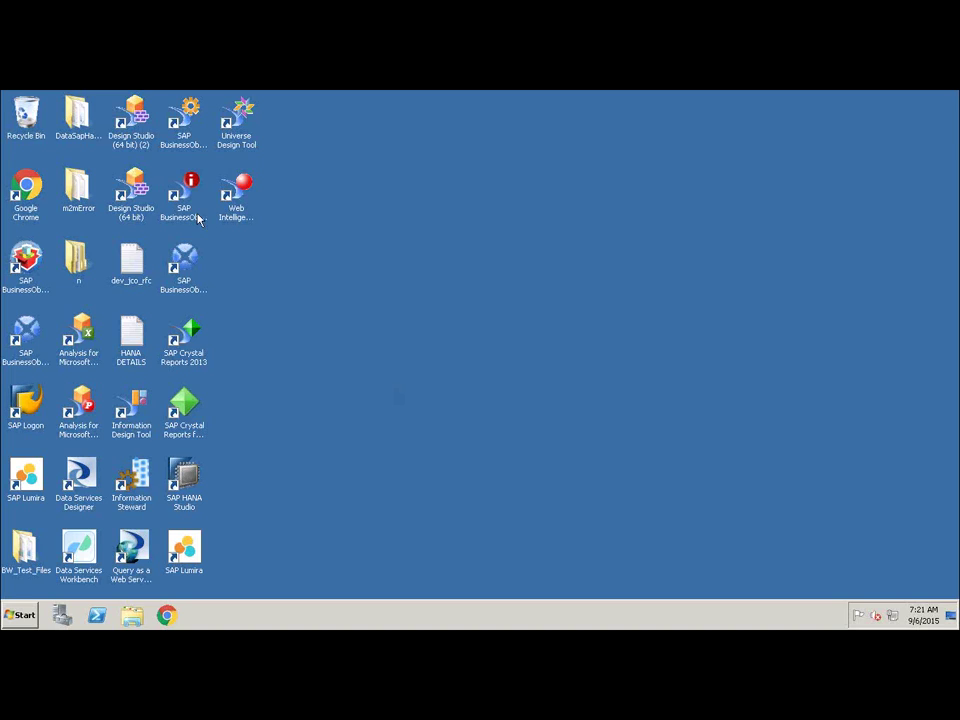
Step: Open the SAP BusinessObjects BI Platform Central Management Console and close the duplicate browser tabs, keeping a single logon page
click(188, 110)
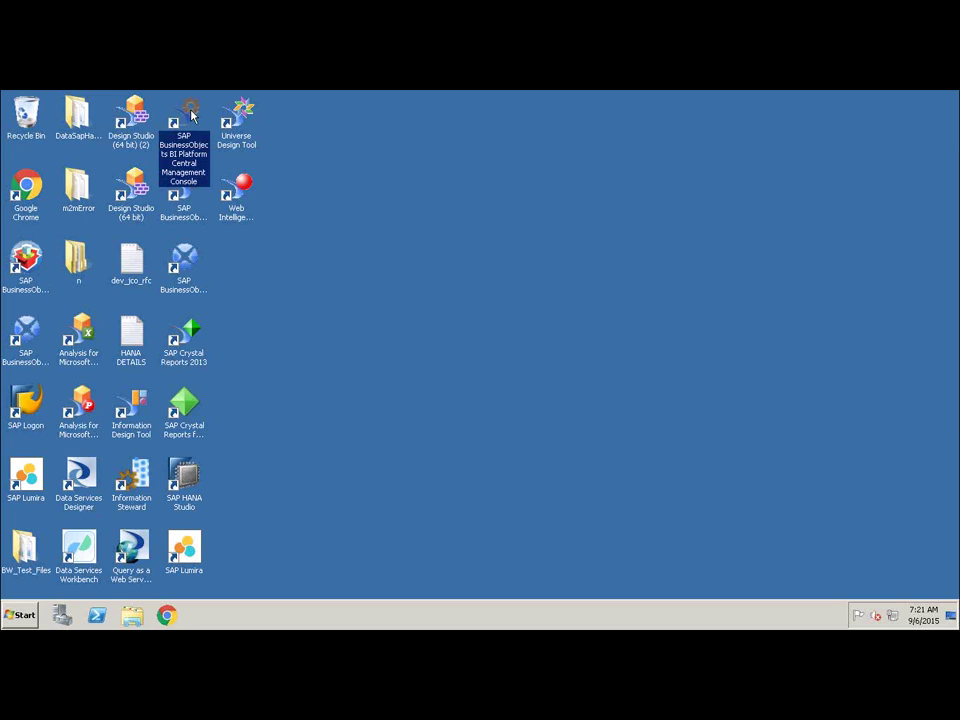
double_click(191, 115)
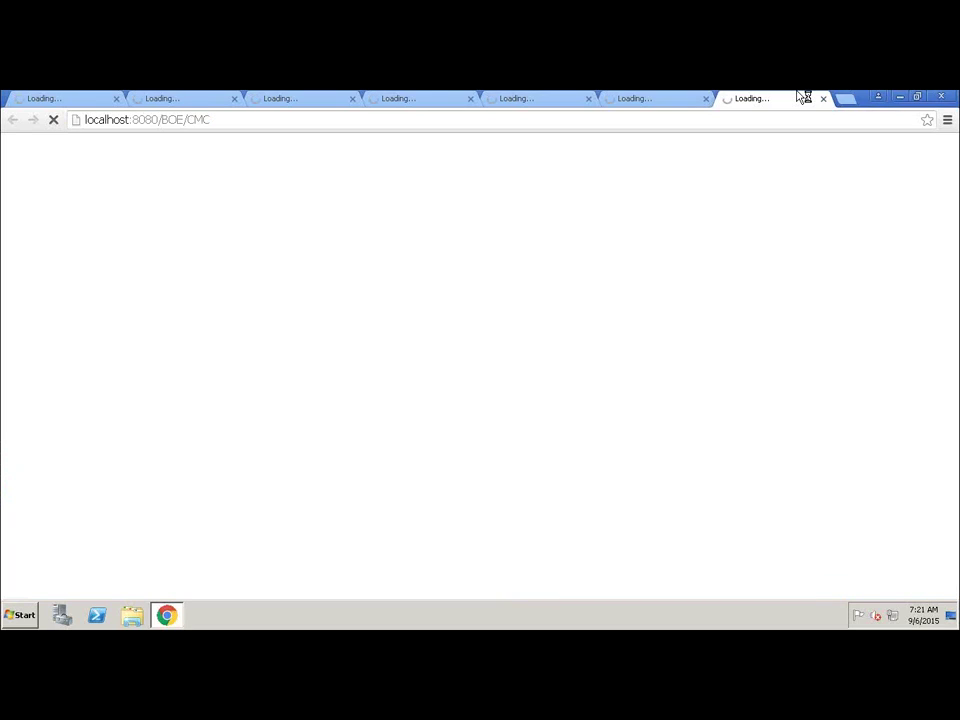
click(823, 99)
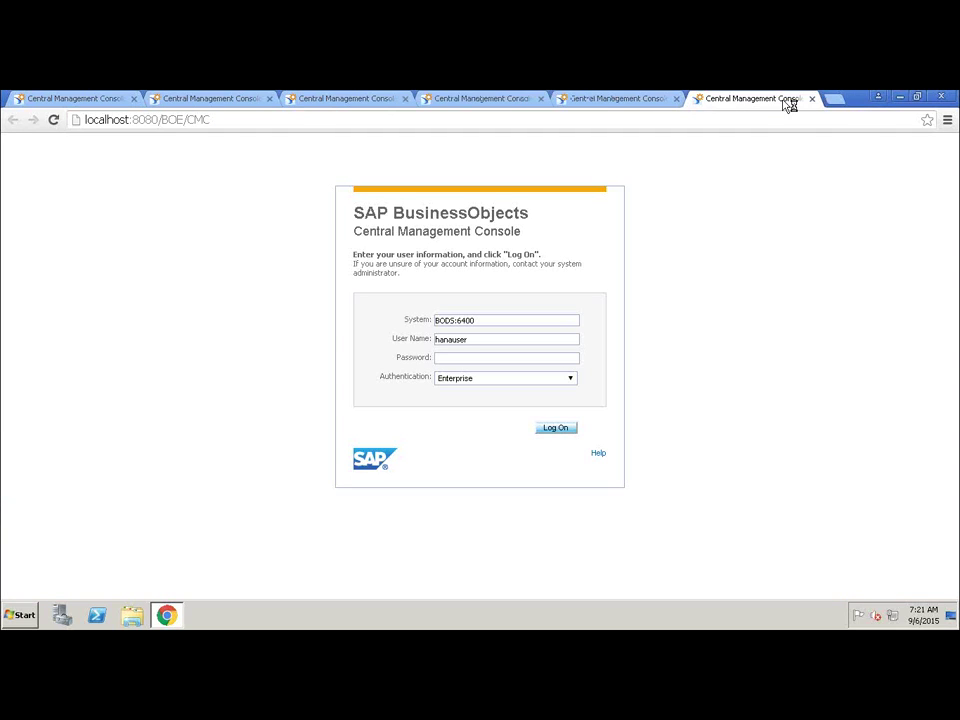
click(812, 99)
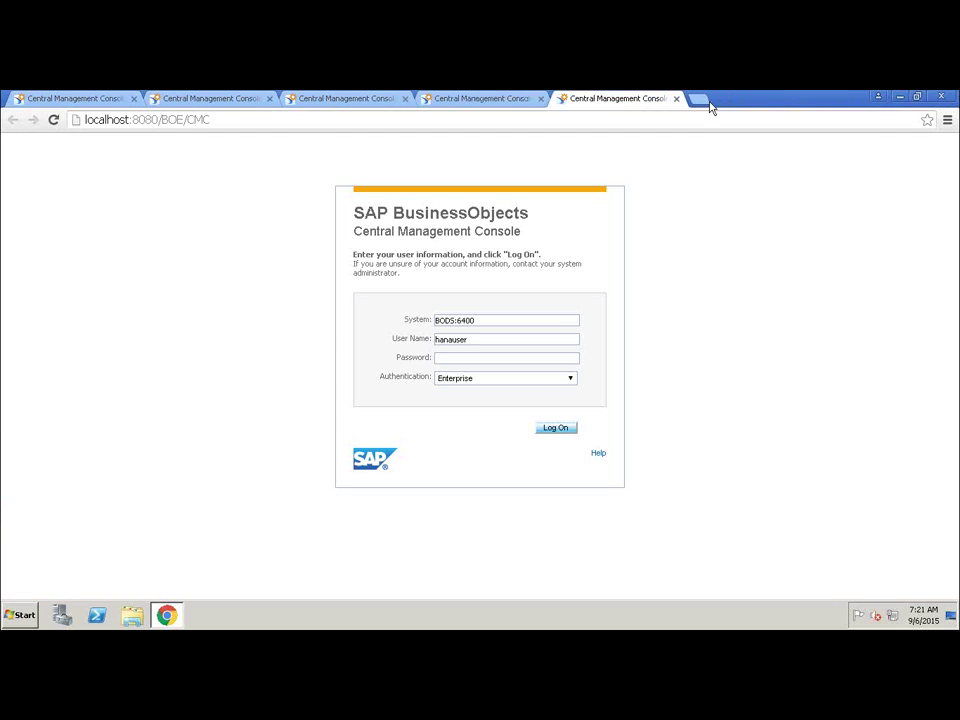
click(676, 98)
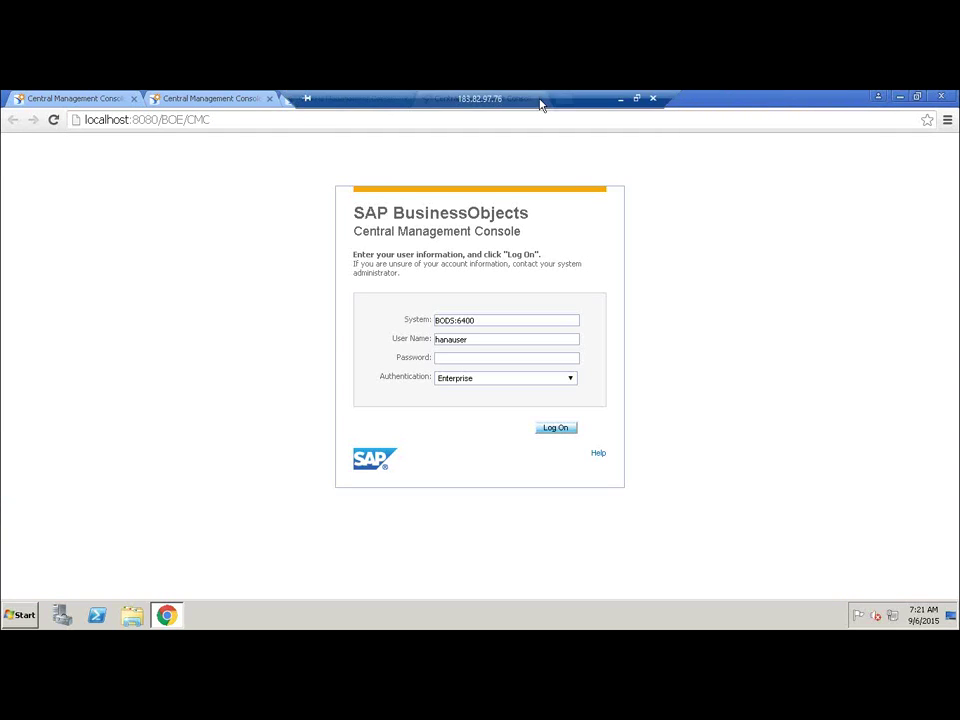
click(133, 99)
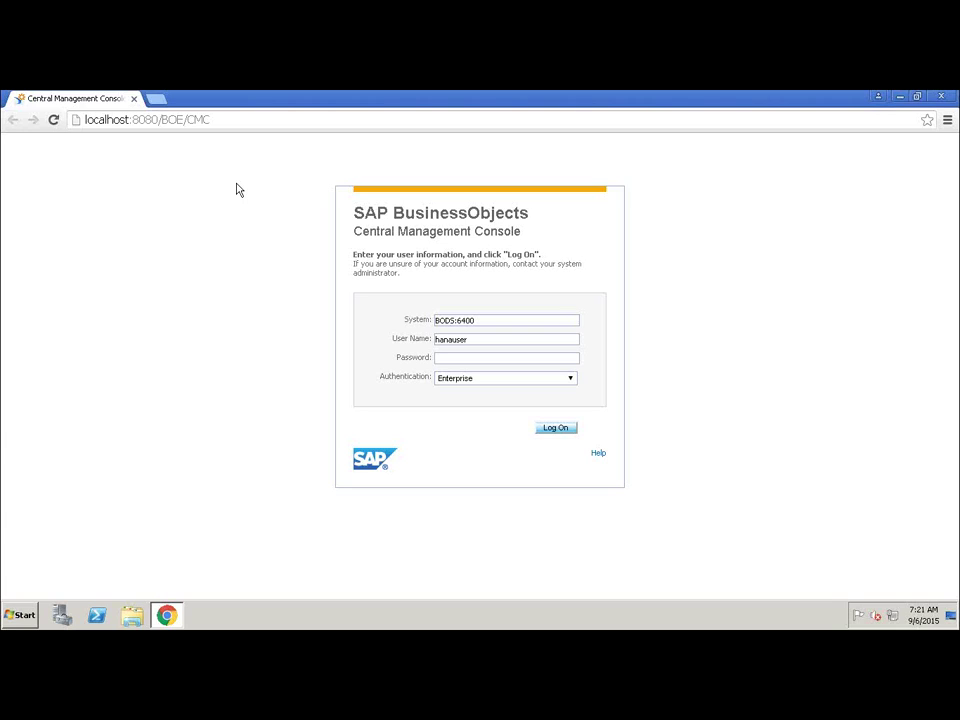
Step: Log on to the Central Management Console with the prefilled system and user name, entering the account password
click(482, 359)
drag(486, 319, 429, 320)
click(488, 320)
drag(210, 120, 3, 157)
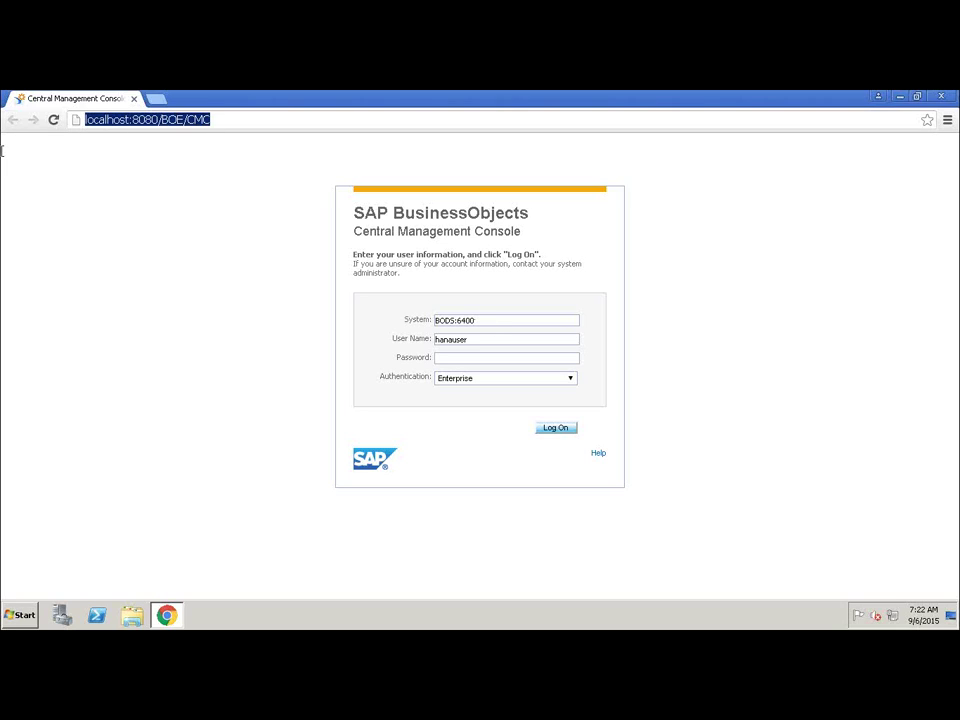
click(2, 150)
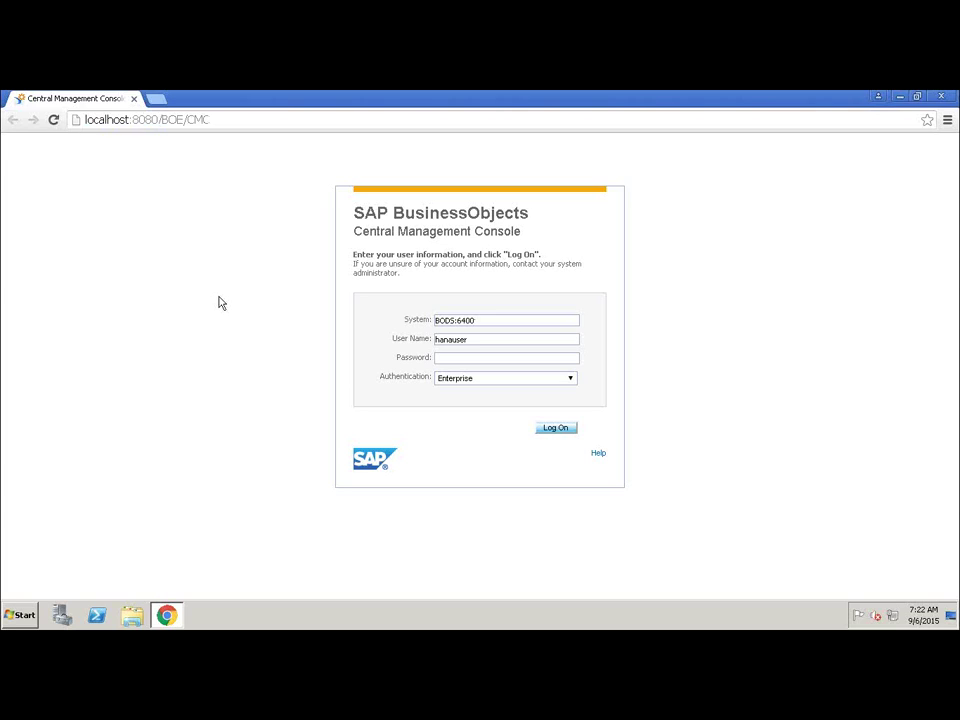
key(Tab)
click(474, 358)
text(*******)
text(****)
click(558, 428)
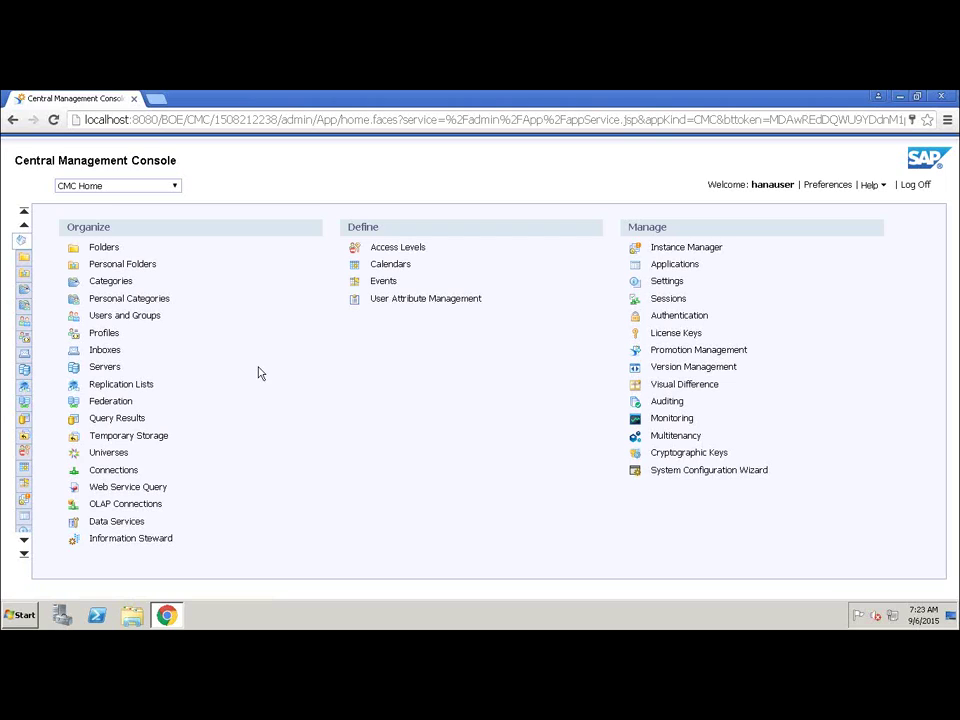
Step: View the Data Services repositories in the Central Management Console and return to CMC Home
click(175, 187)
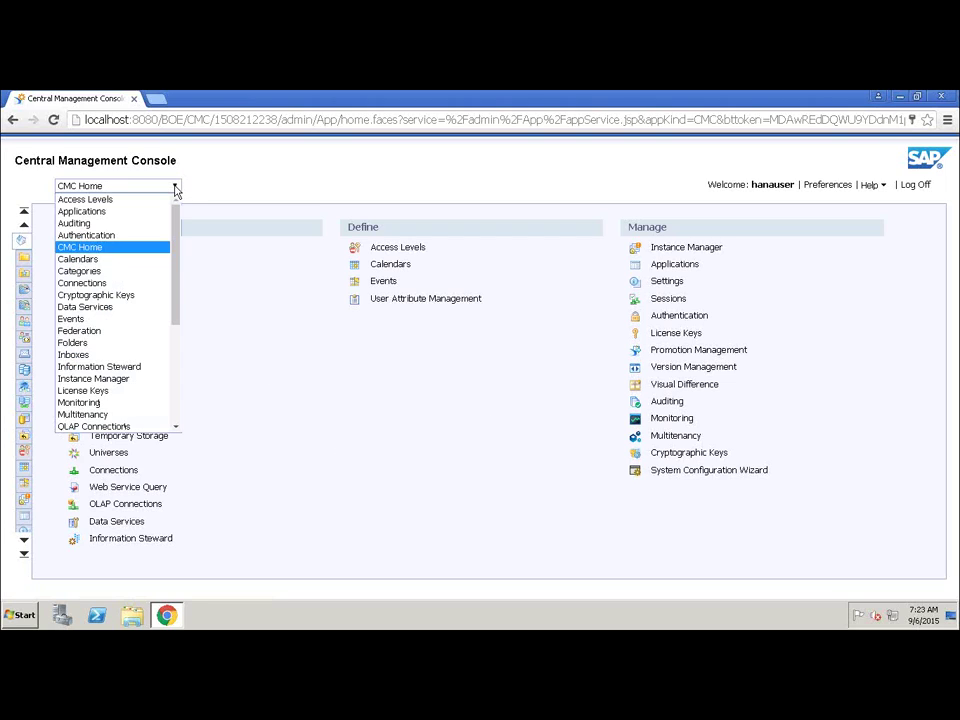
click(267, 328)
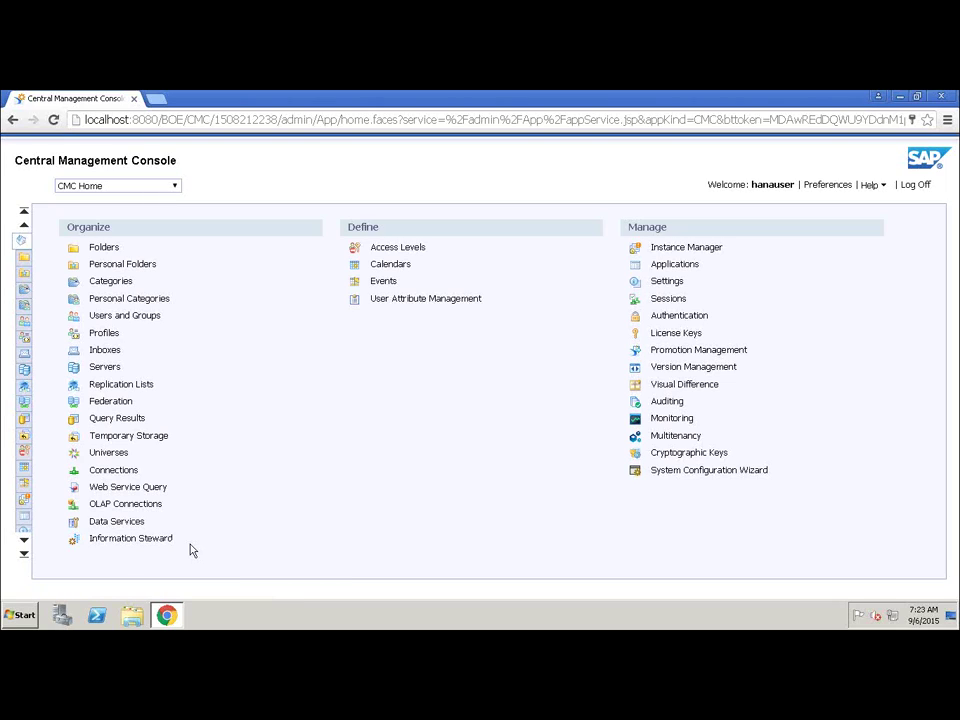
click(116, 522)
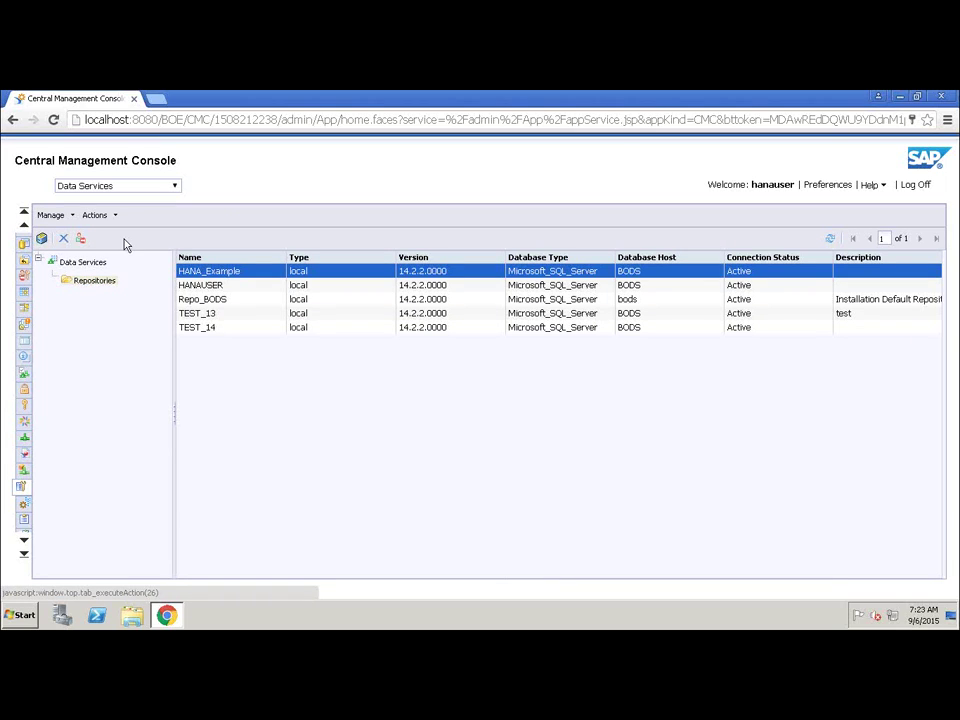
click(24, 213)
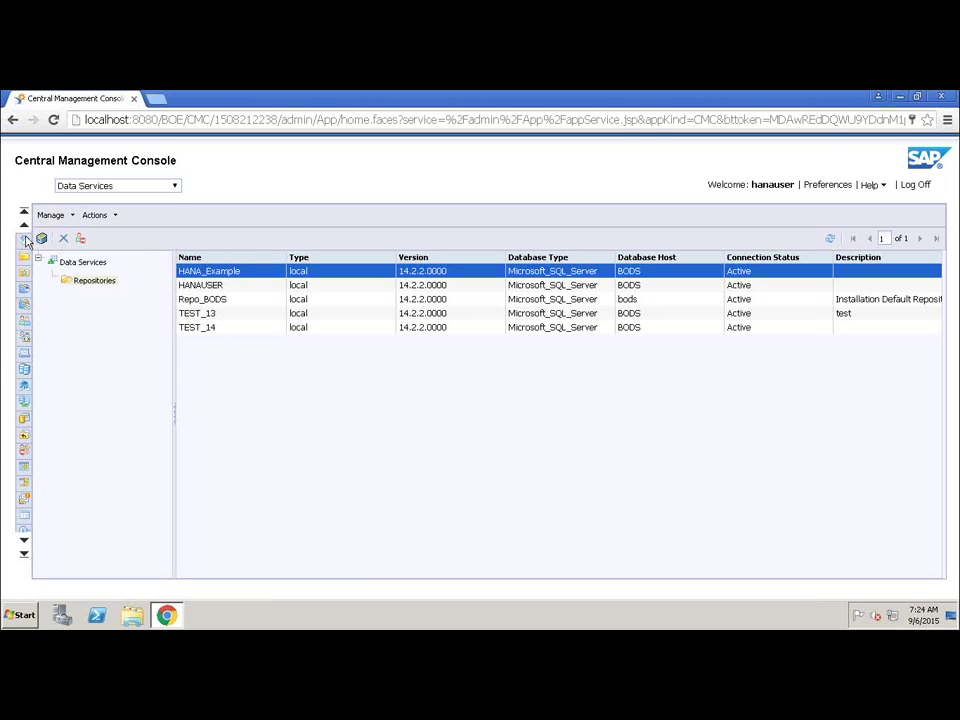
click(25, 241)
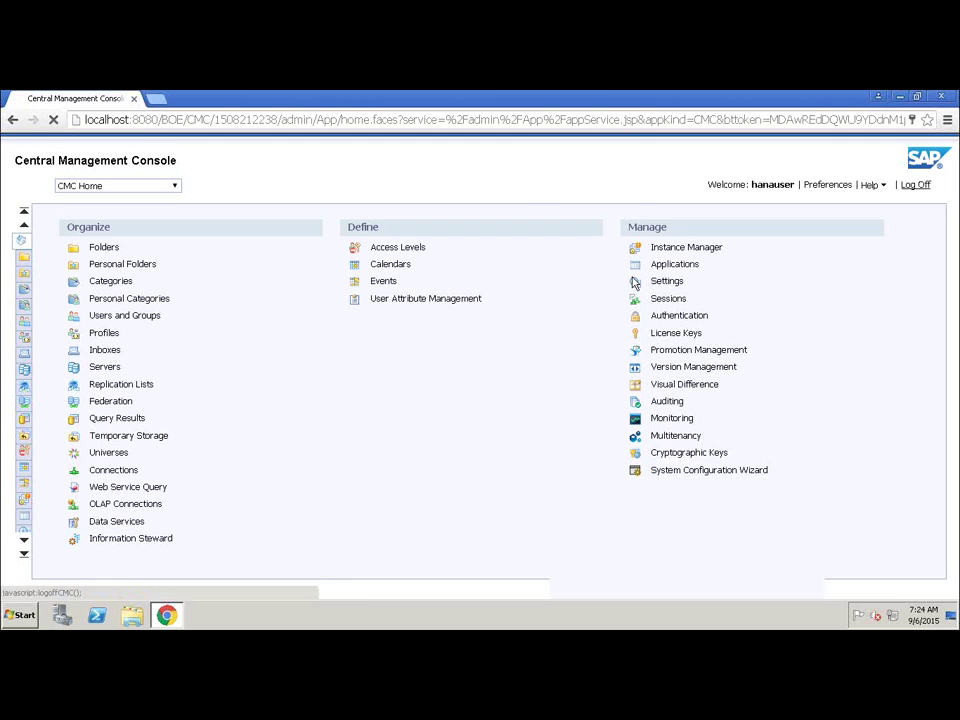
Step: Log off from the Central Management Console and close the browser to return to the desktop
click(916, 184)
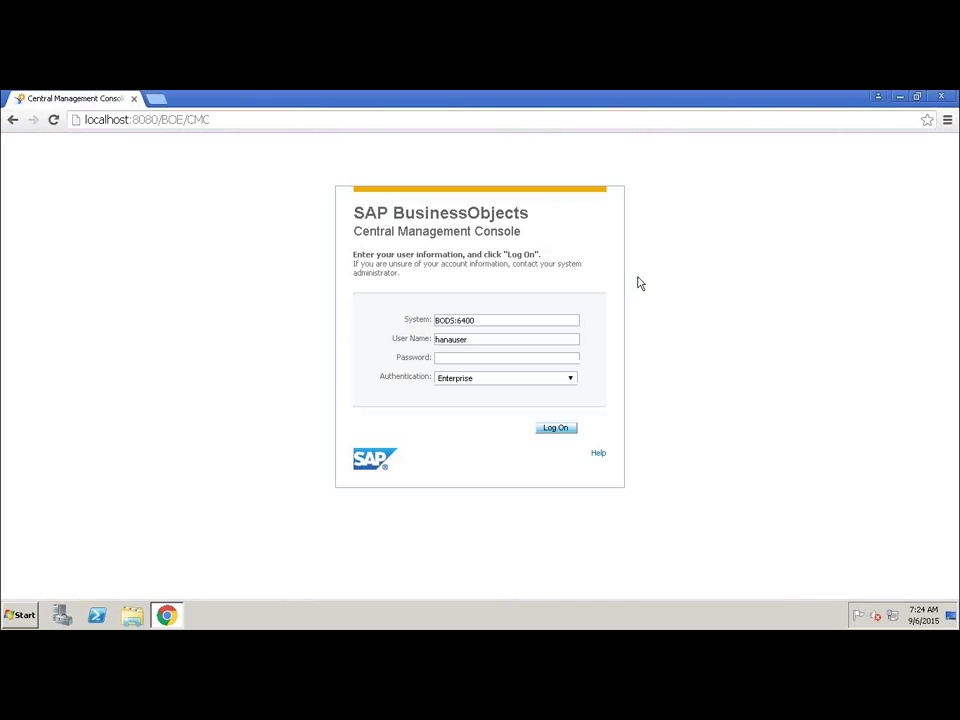
click(899, 96)
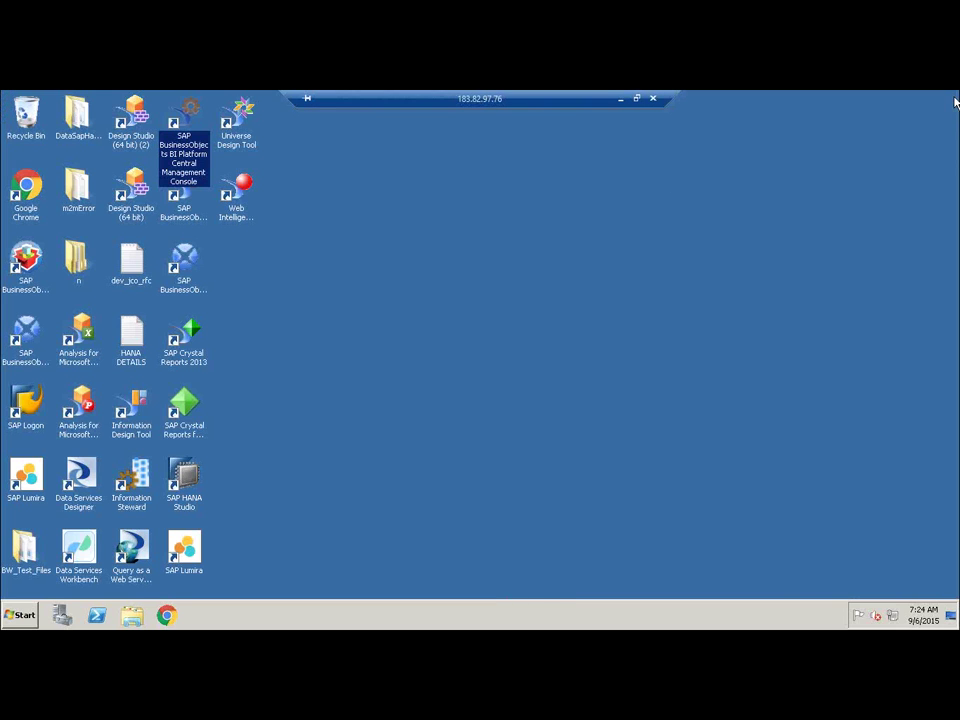
right_click(664, 180)
click(701, 209)
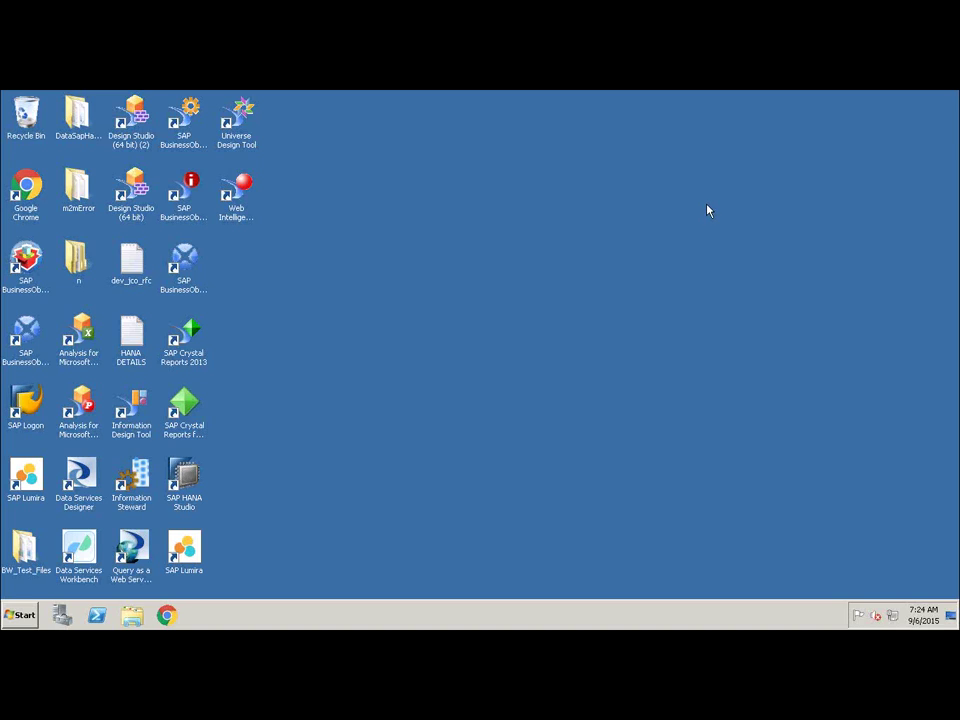
Step: Launch the Data Services Management Console from the SAP Data Services 4.2 programs and log on, entering the account password
click(22, 614)
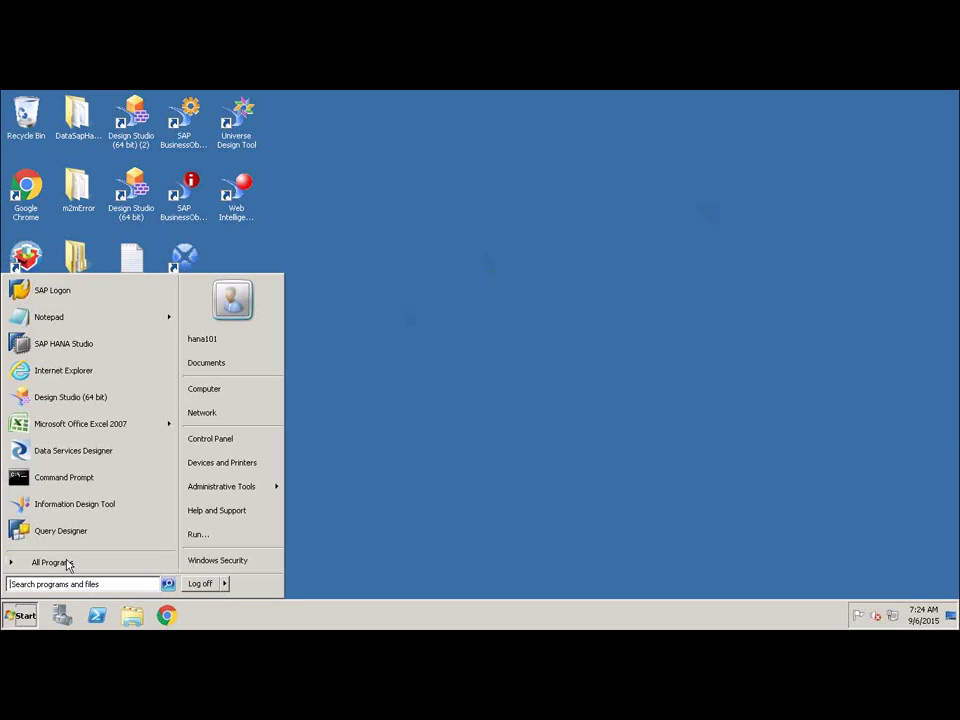
click(66, 563)
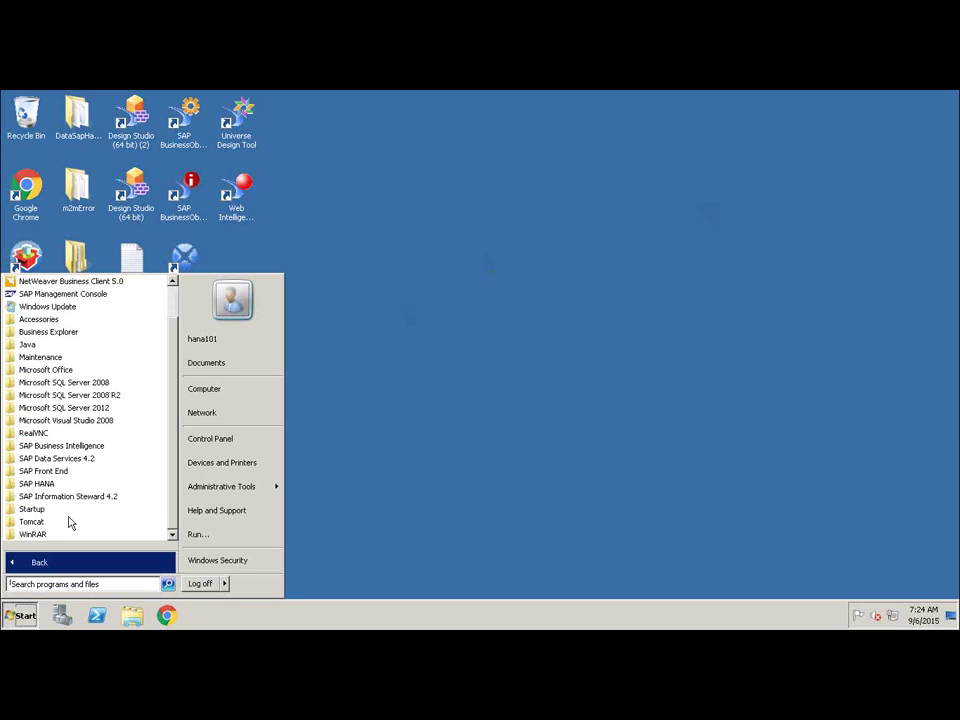
click(83, 458)
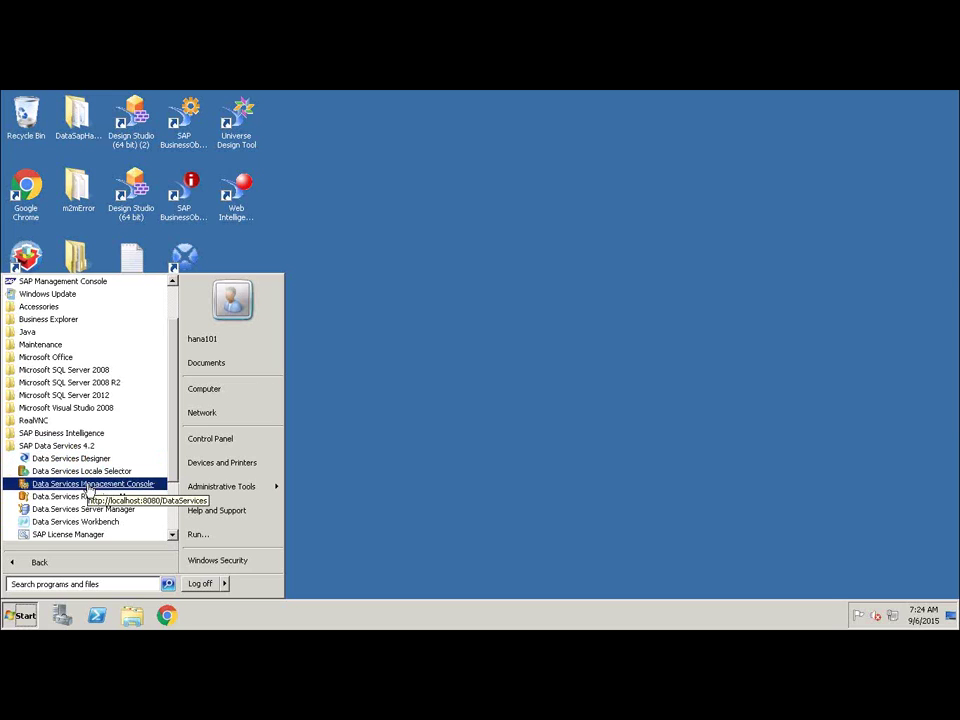
click(90, 484)
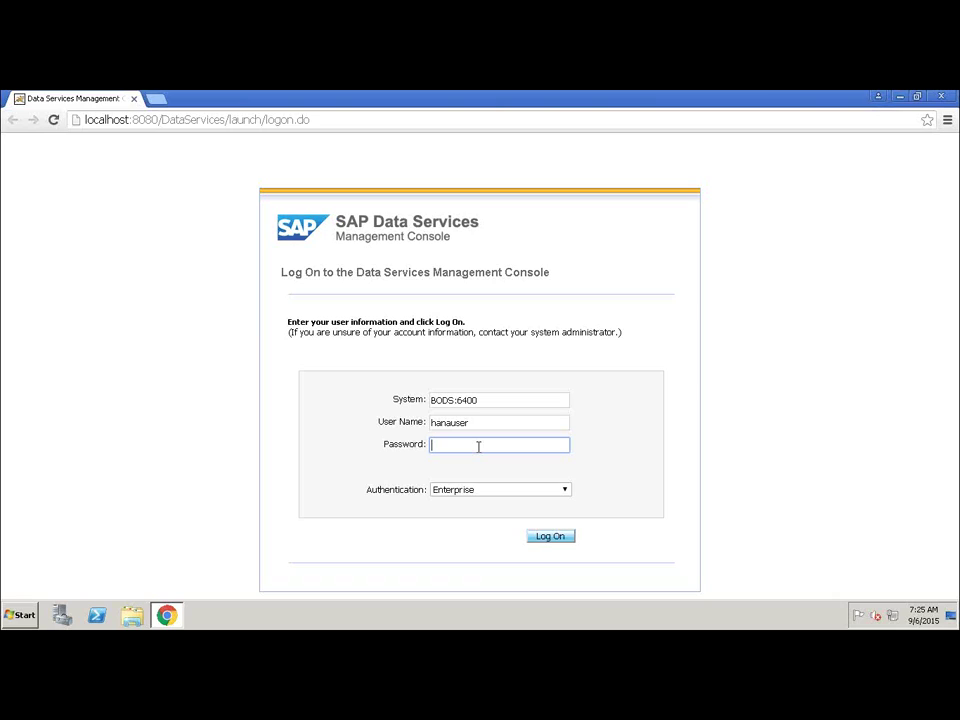
text(***********)
key(Return)
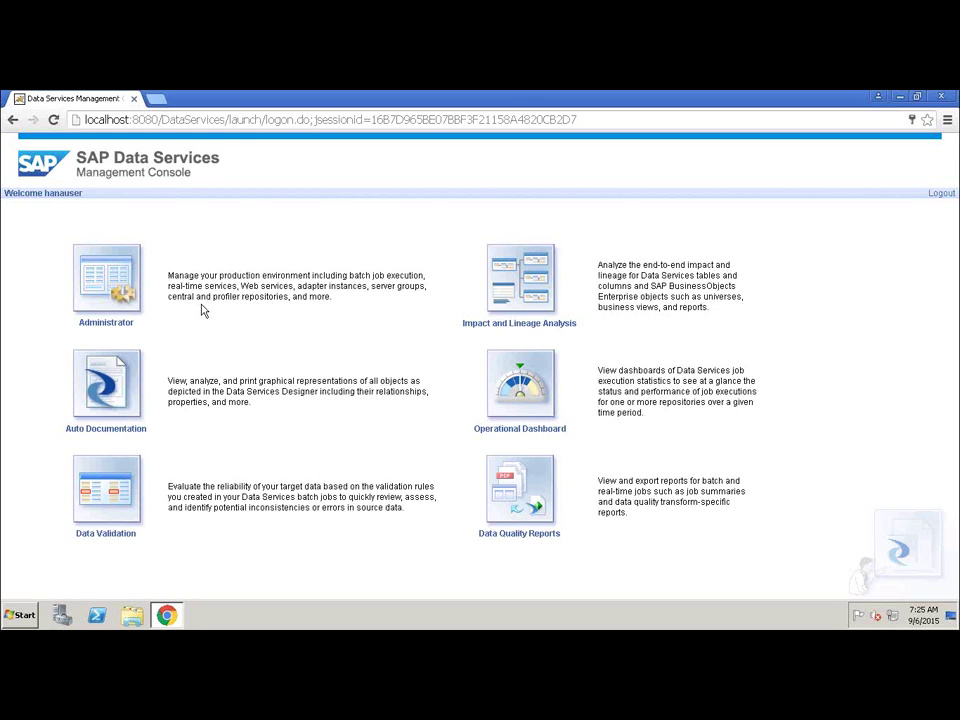
Step: Log out of the Data Services Management Console and close its browser window
drag(207, 297, 198, 289)
click(942, 196)
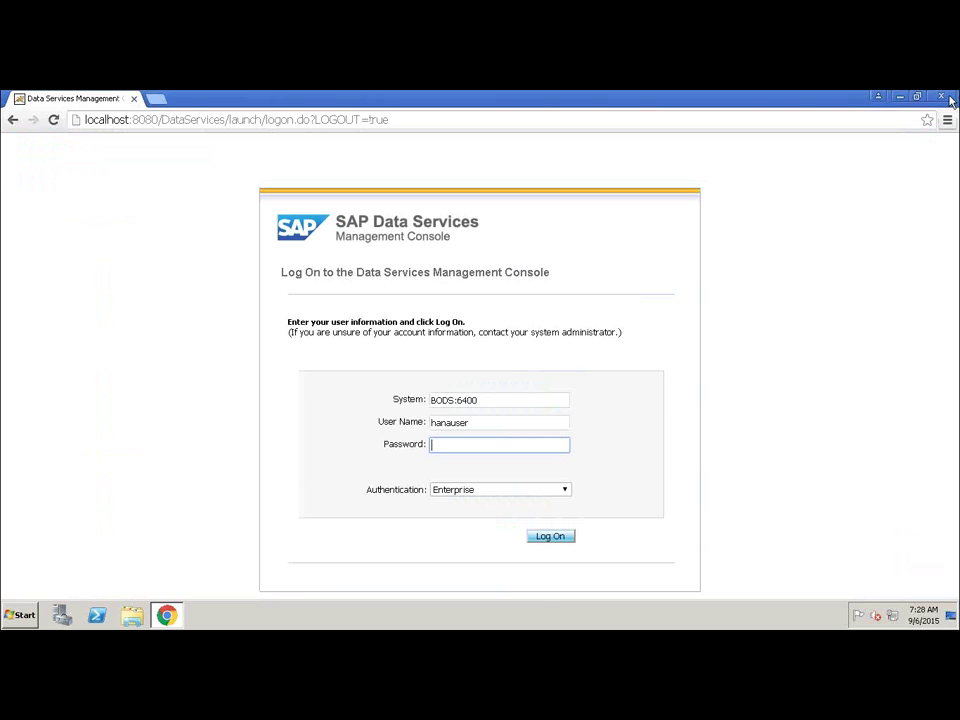
click(945, 98)
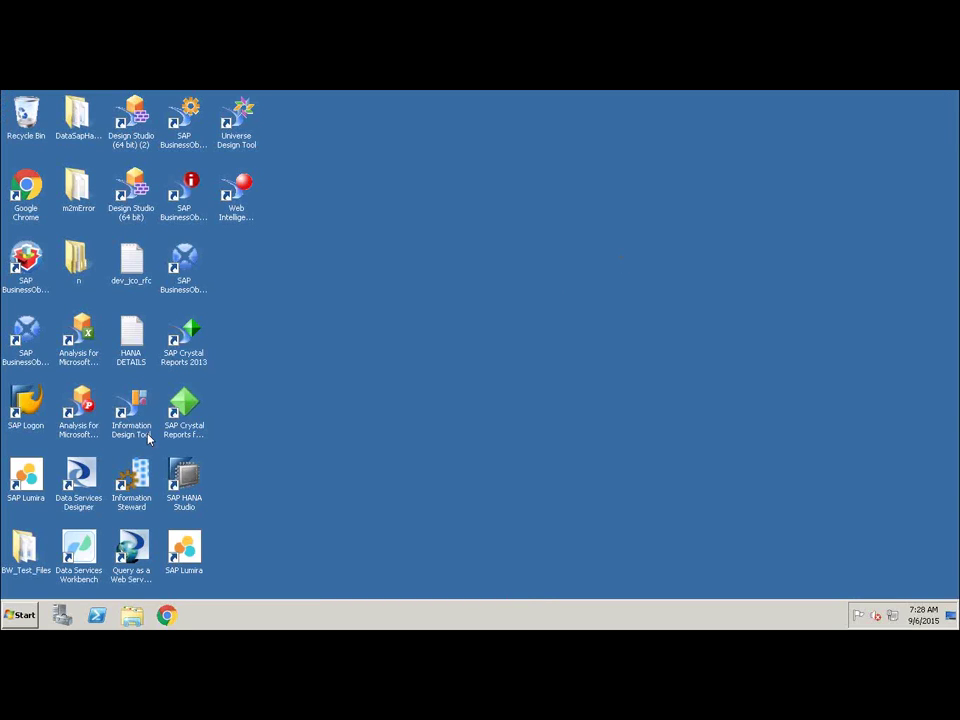
Step: Switch to the Data Services Repository Manager from the SAP Data Services 4.2 programs
click(10, 615)
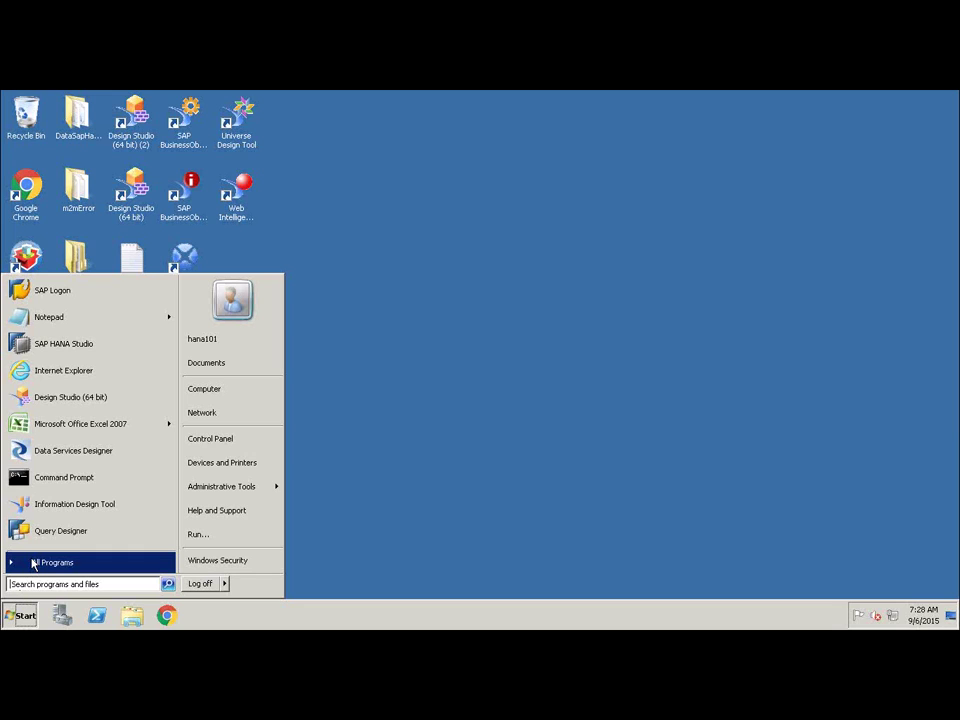
click(33, 563)
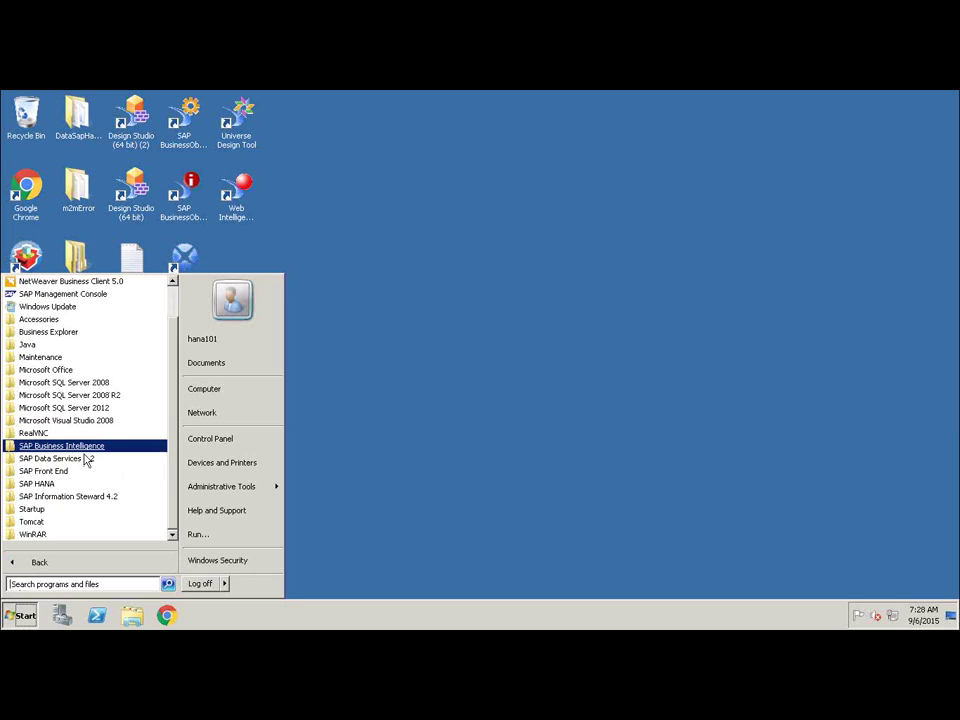
click(86, 460)
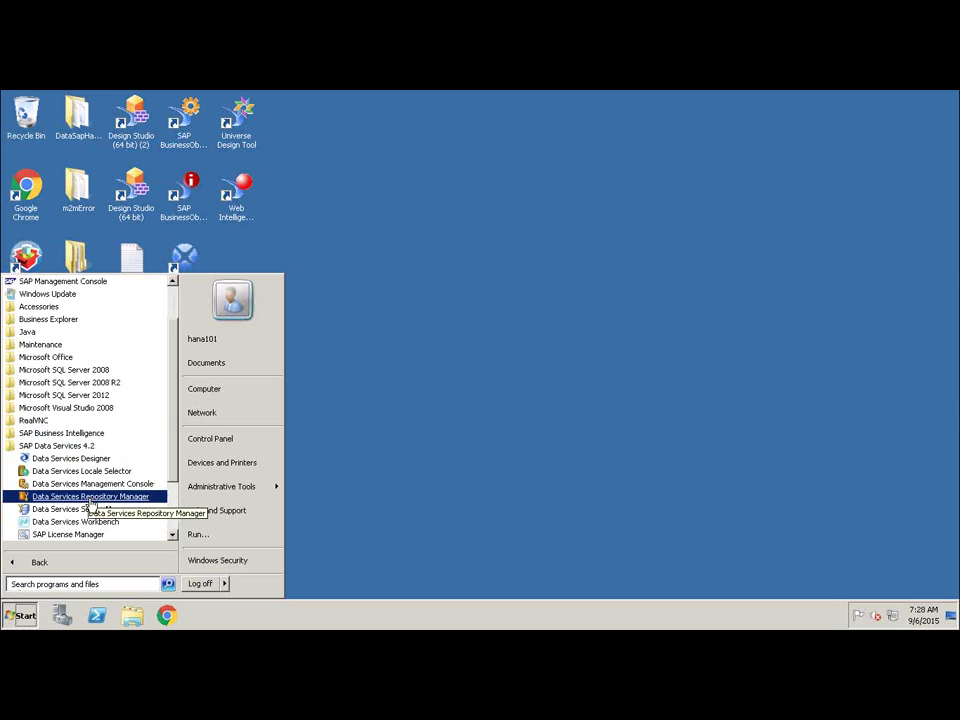
click(90, 499)
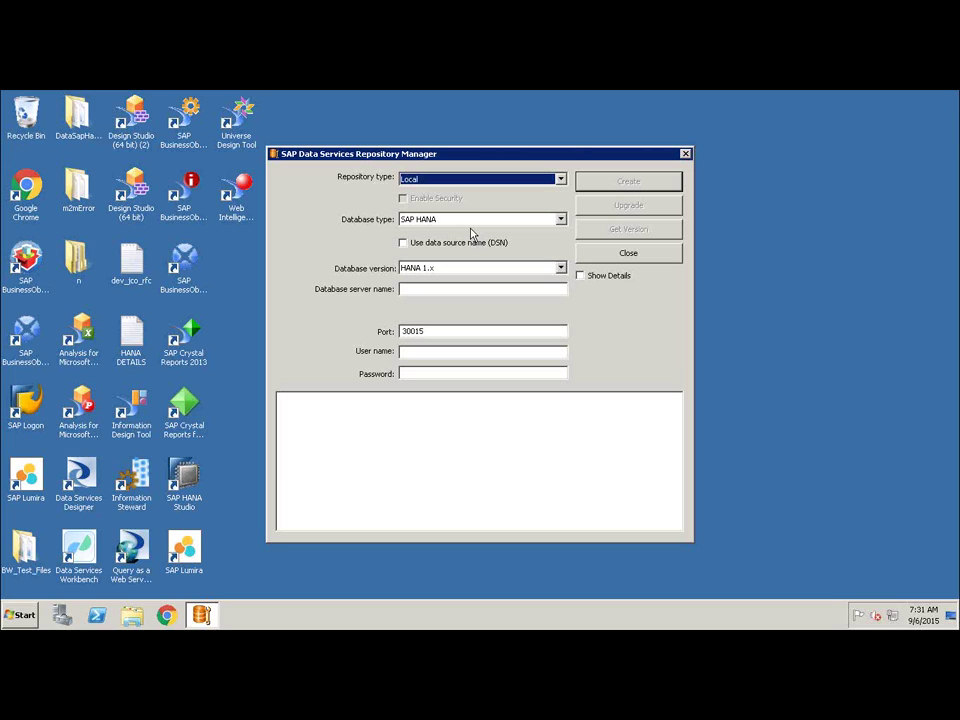
Step: Examine the available repository types and database types for a repository, keeping Local and SAP HANA selected
click(561, 180)
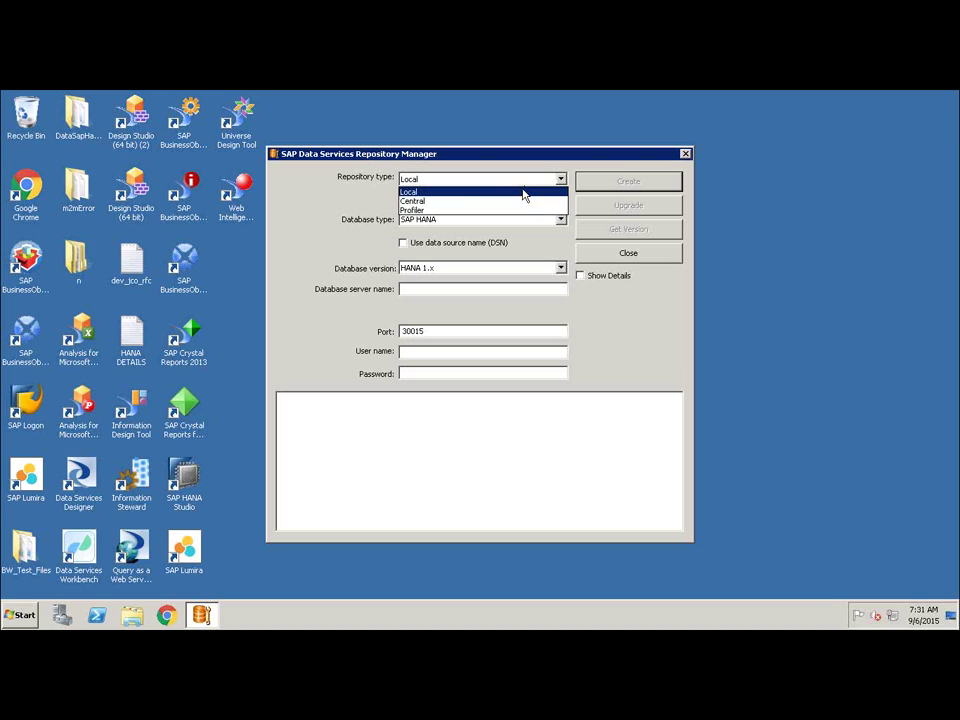
click(522, 191)
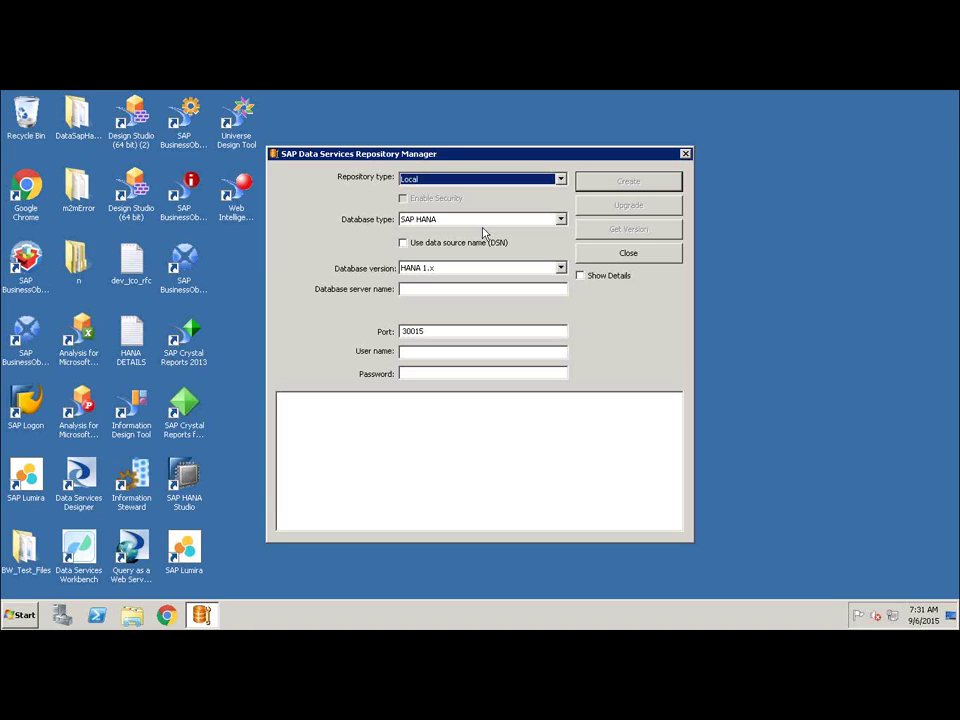
click(561, 219)
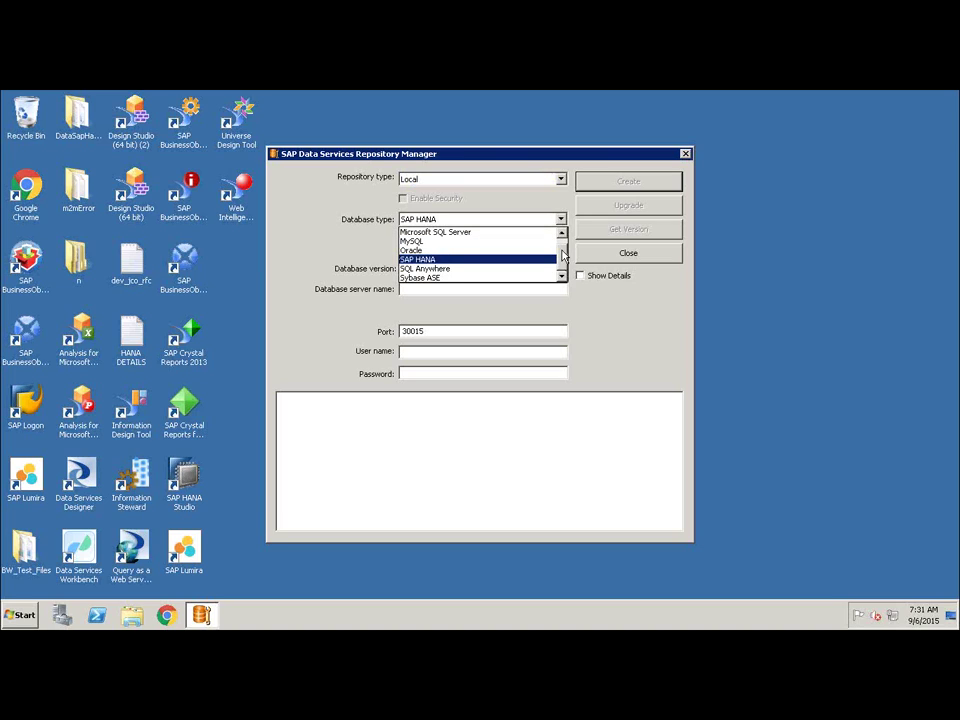
scroll(563, 242, up, 1)
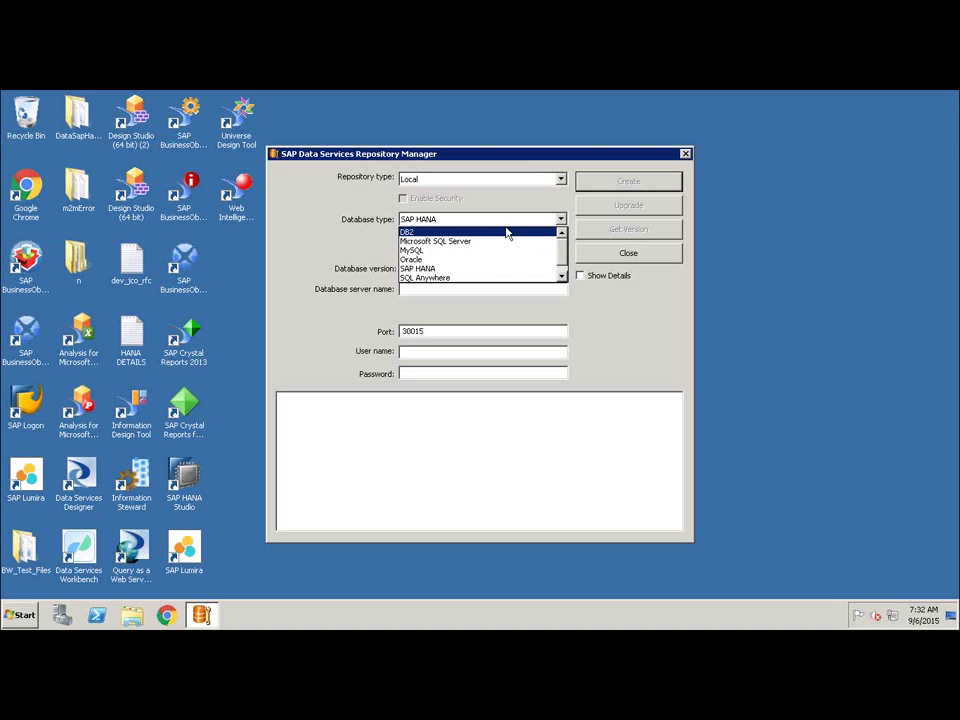
click(562, 277)
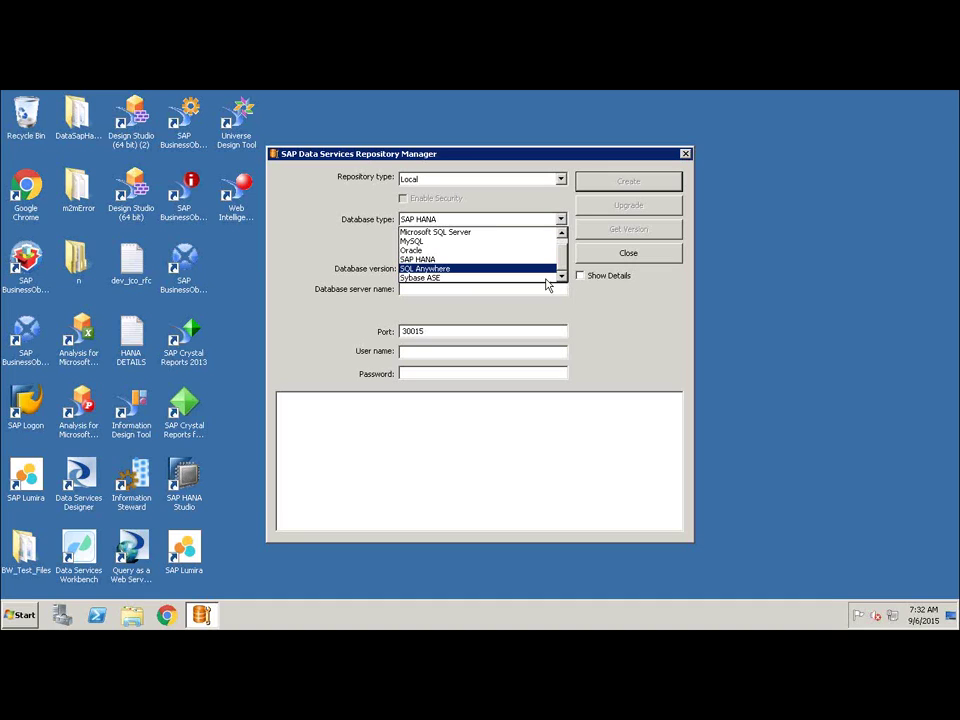
click(621, 330)
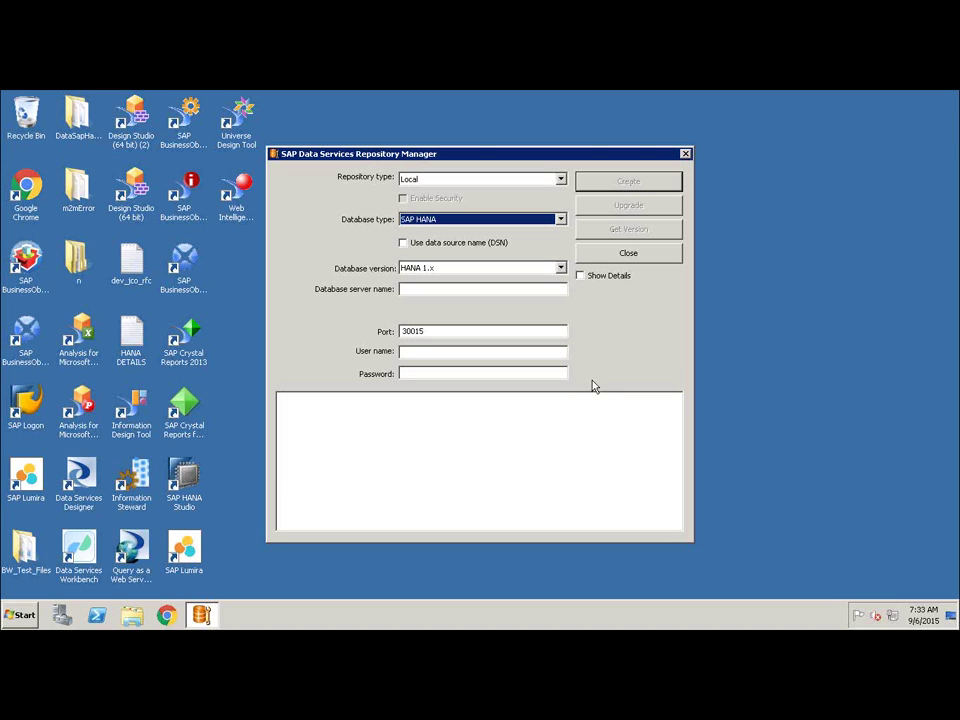
click(577, 456)
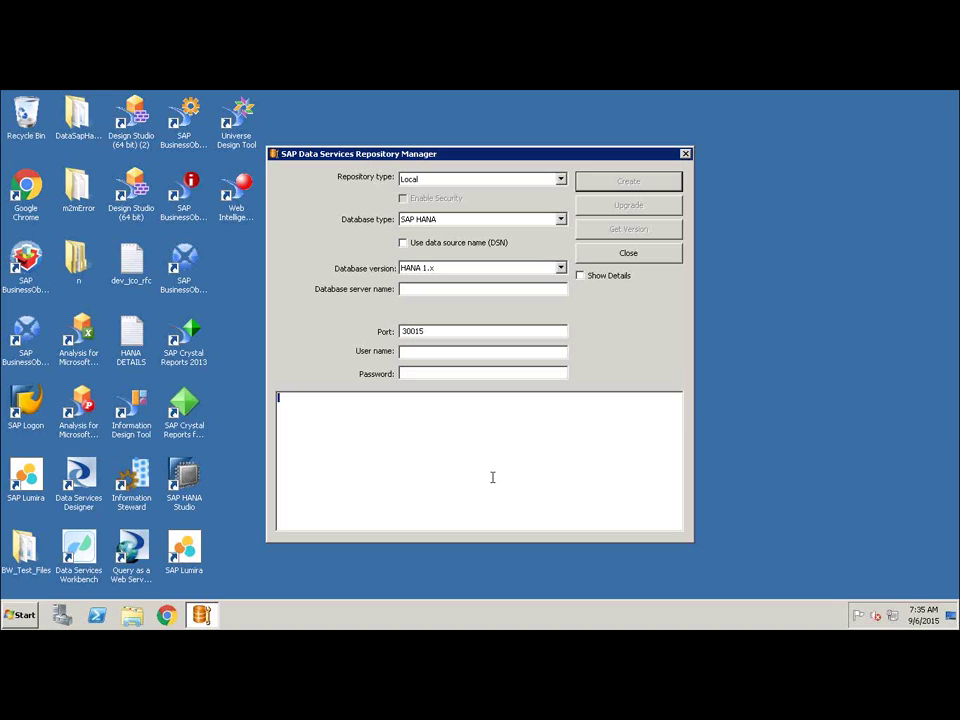
Step: Close the Data Services Repository Manager and refresh the desktop
click(685, 155)
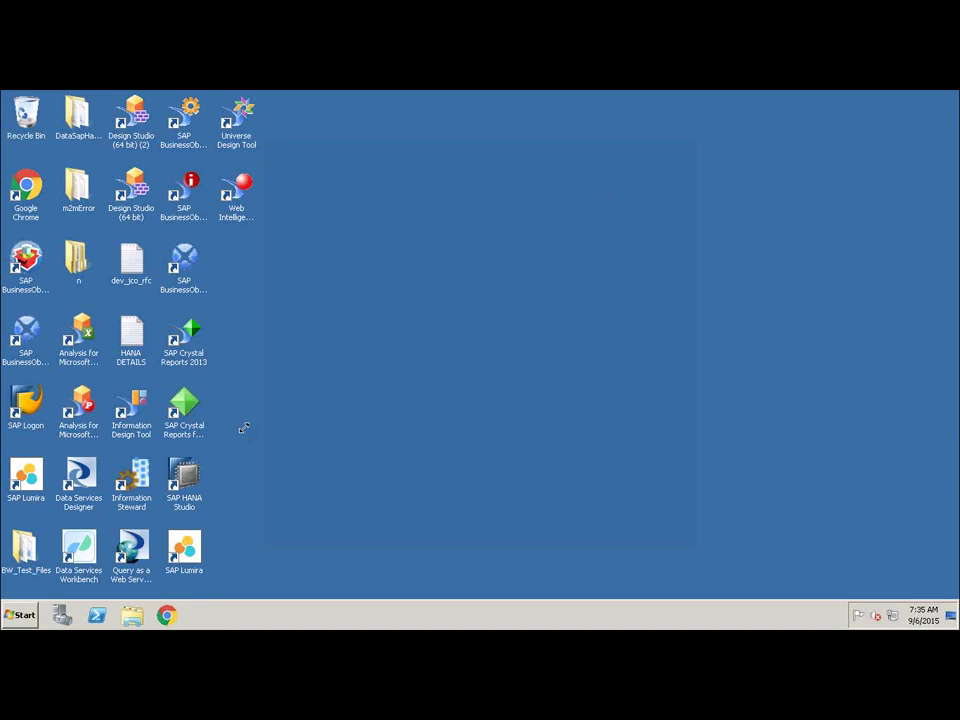
key(super)
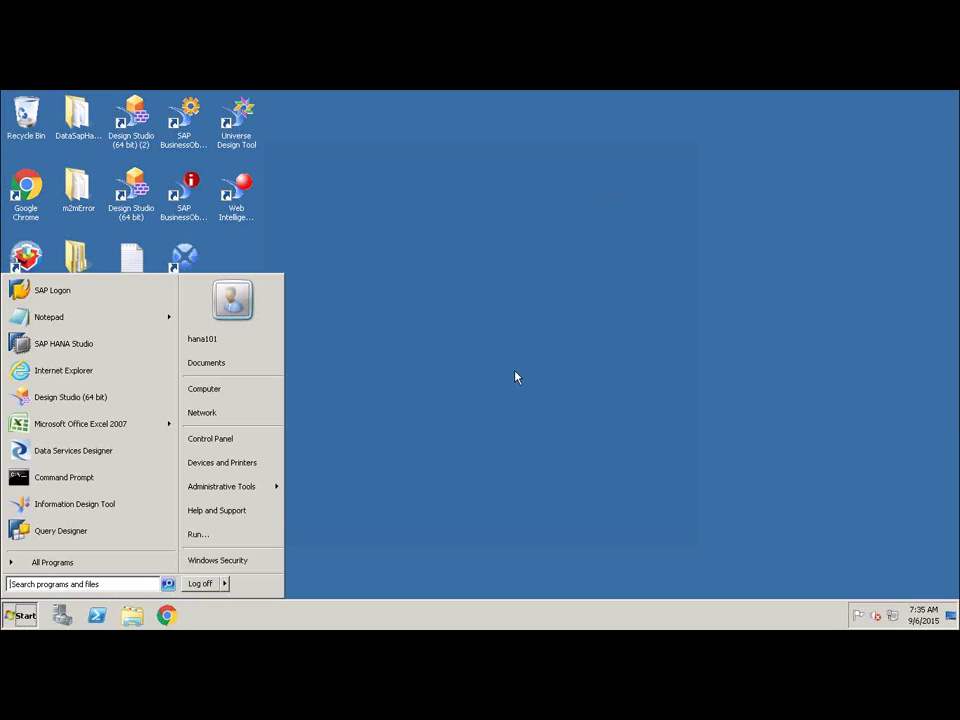
click(499, 313)
right_click(501, 311)
click(522, 337)
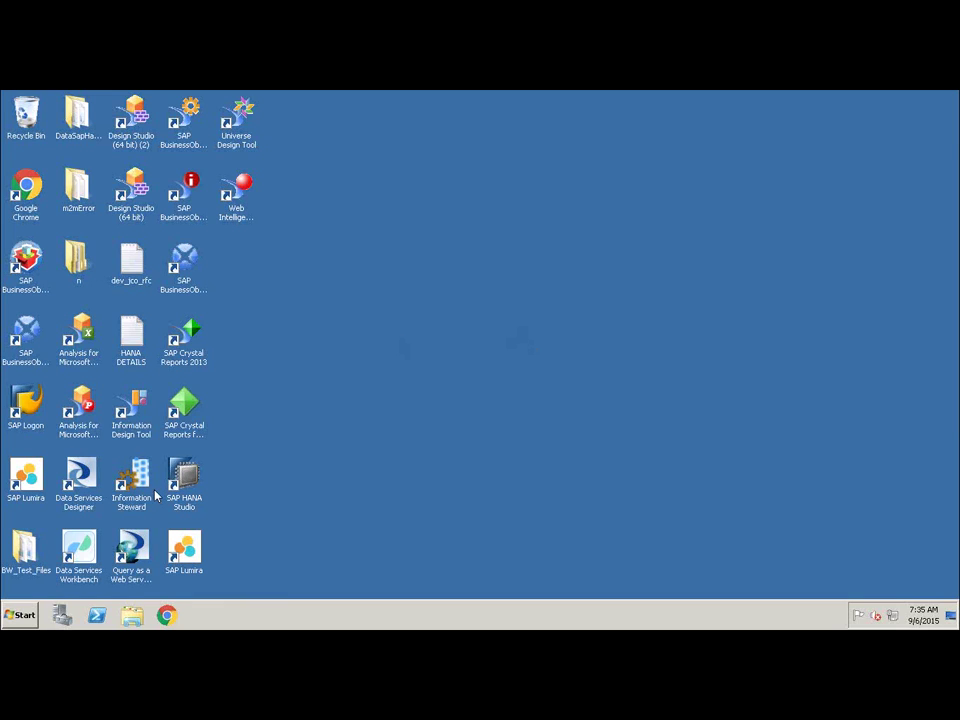
Step: Launch the Data Services Server Manager from the SAP Data Services 4.2 programs
click(16, 616)
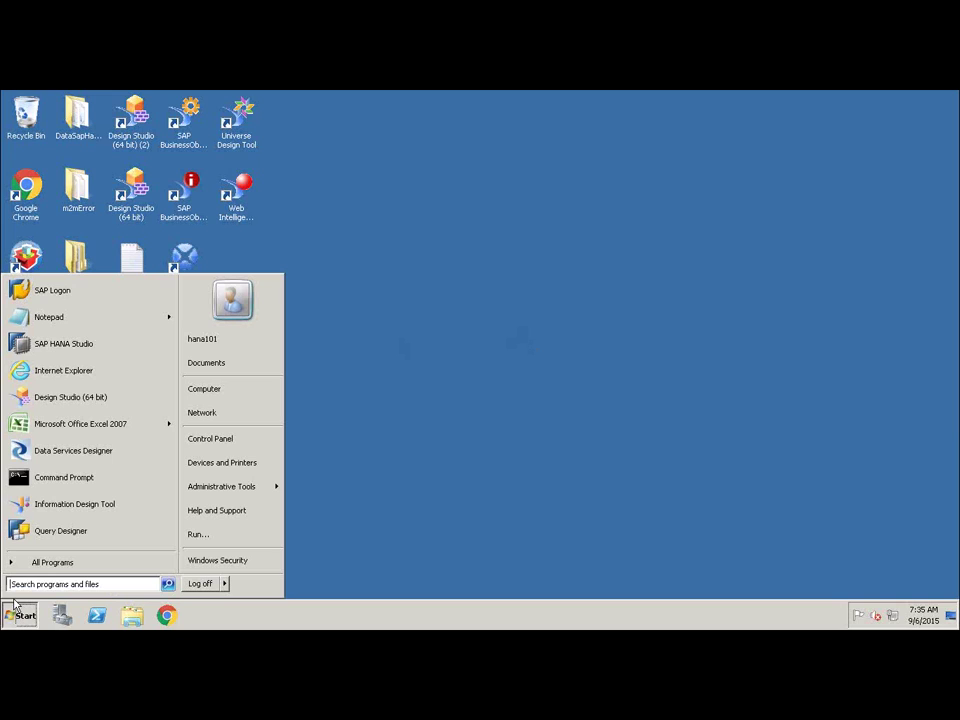
click(34, 566)
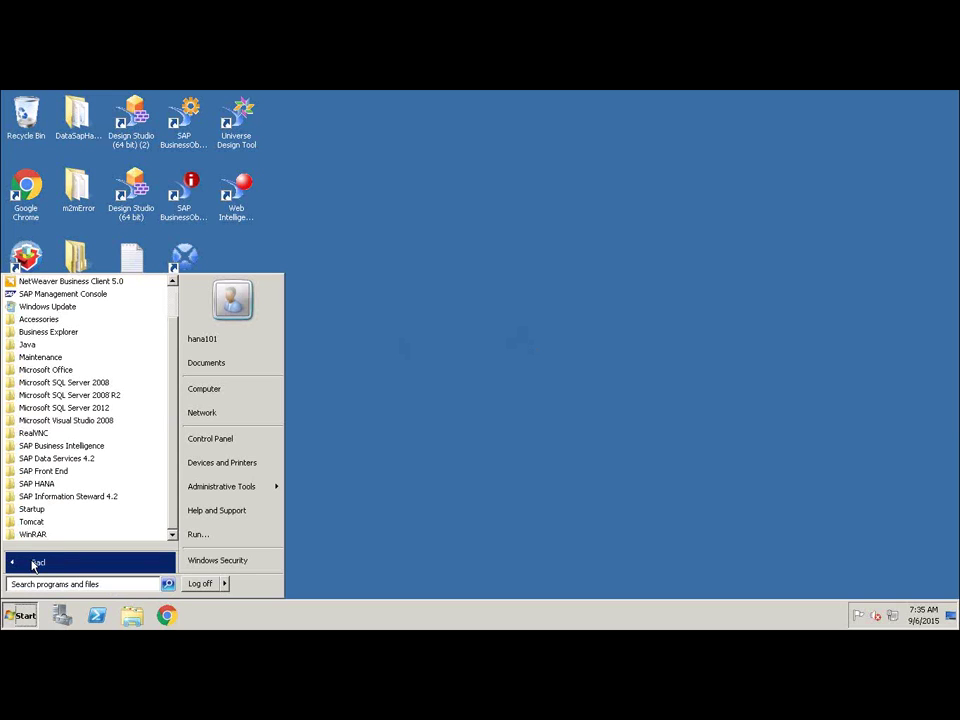
click(75, 460)
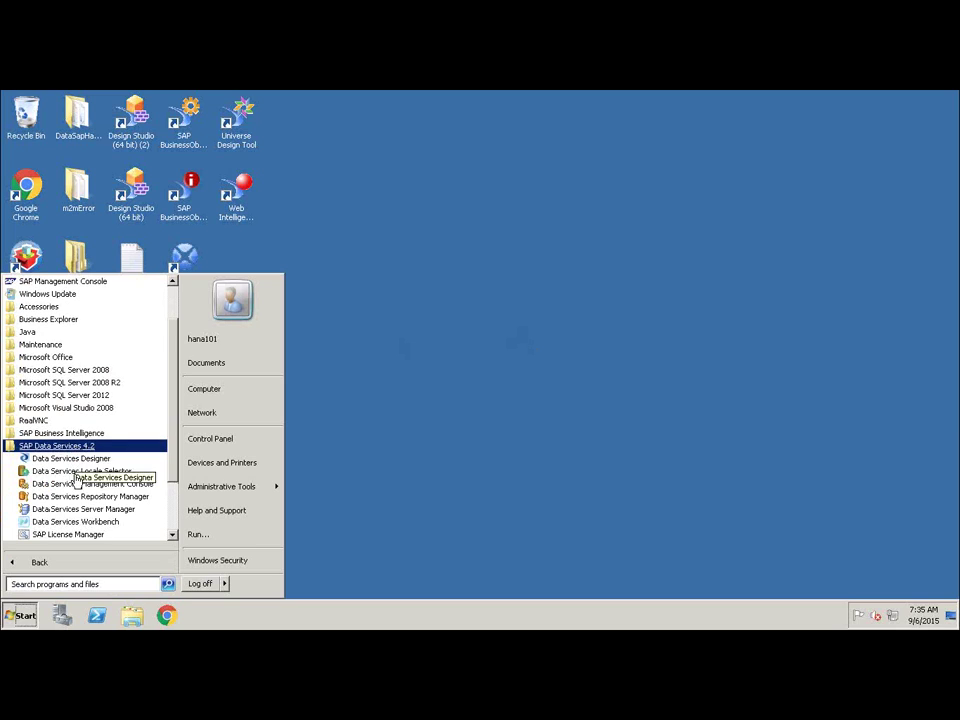
click(76, 510)
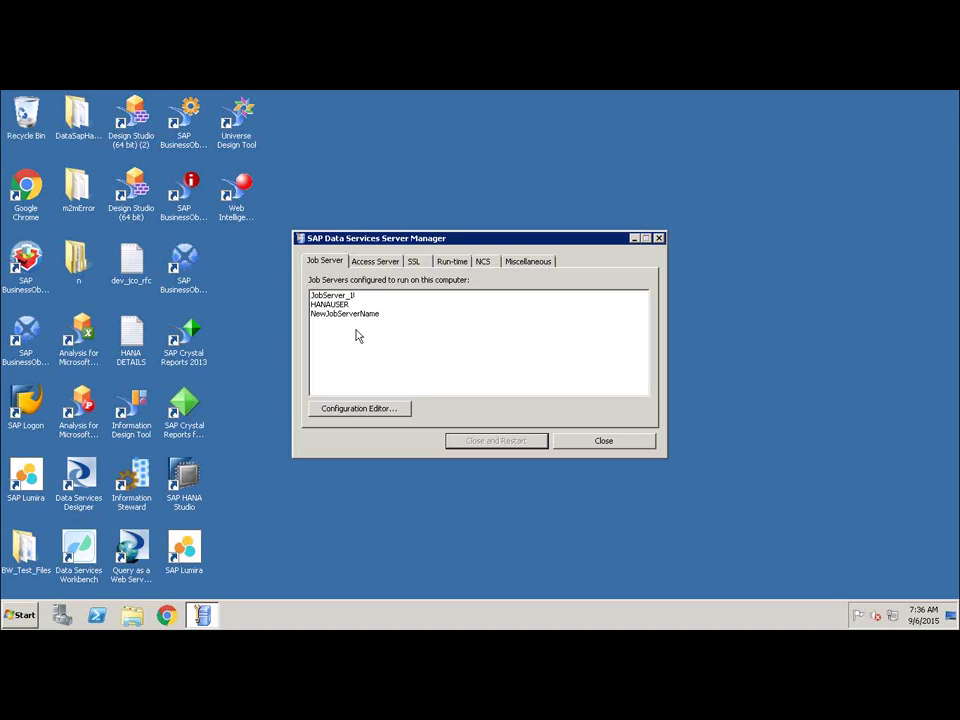
Step: Examine the configured job servers in the Job Server Configuration Editor and check the access servers set up on this computer
click(371, 414)
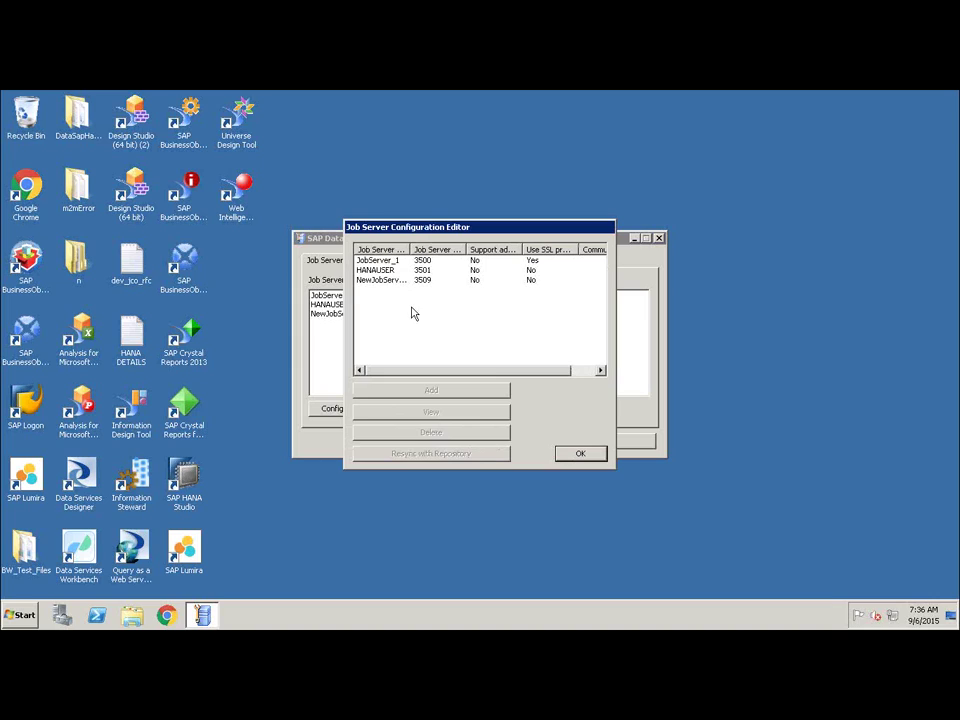
click(384, 261)
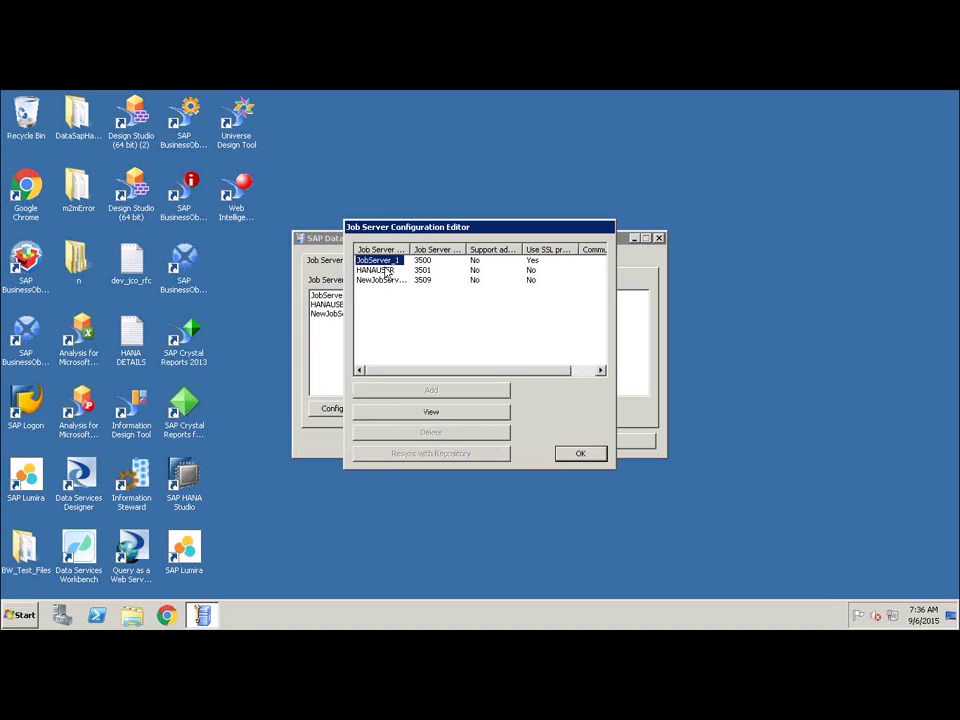
click(388, 274)
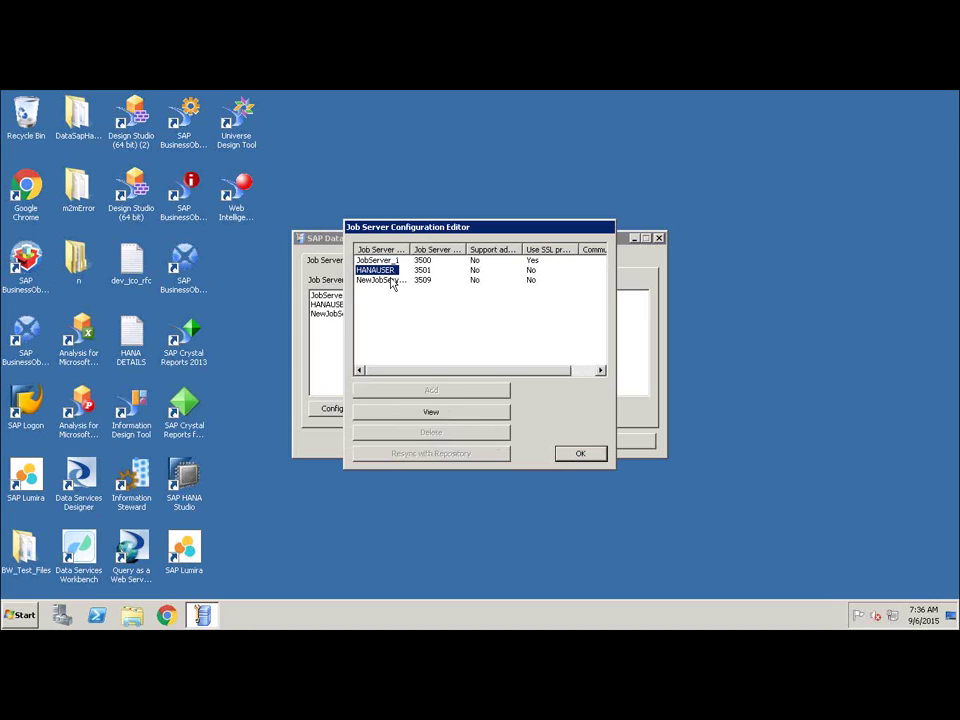
click(450, 343)
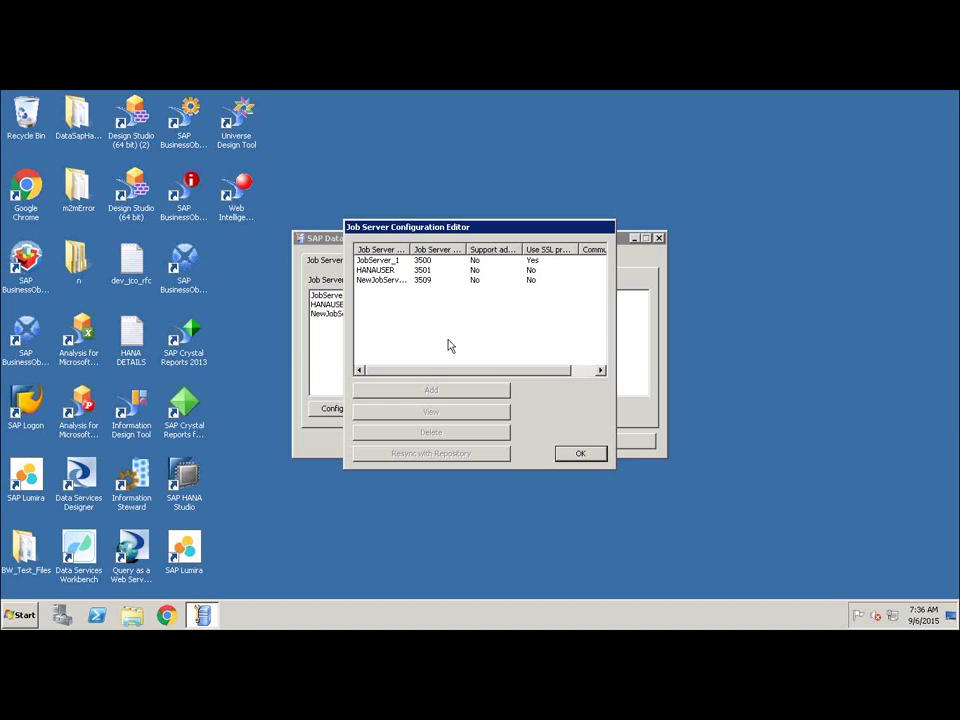
click(574, 453)
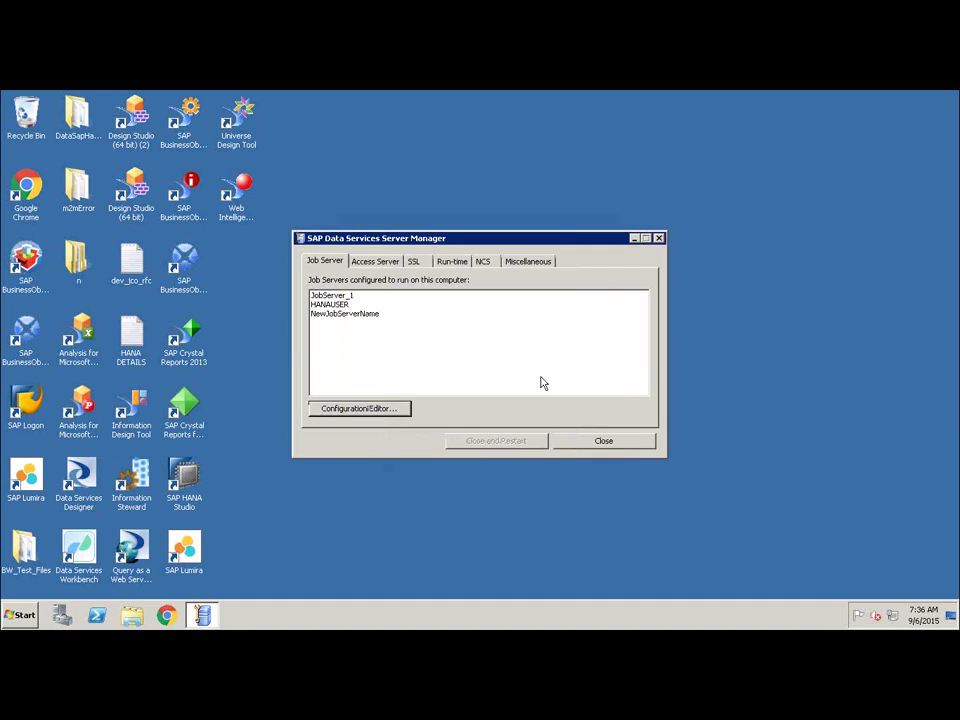
click(386, 261)
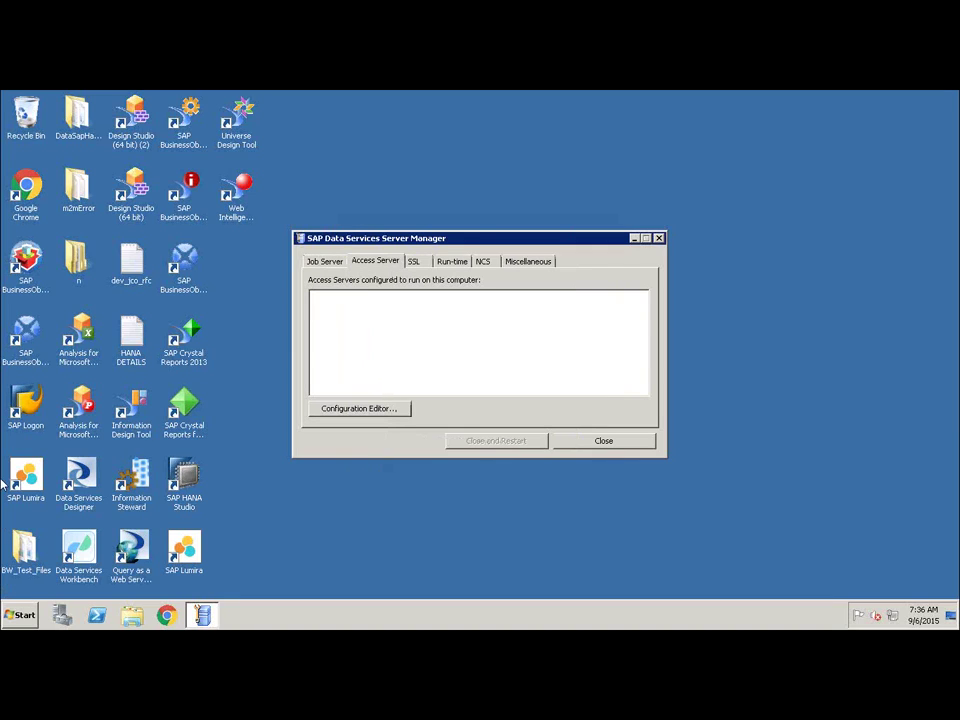
click(321, 263)
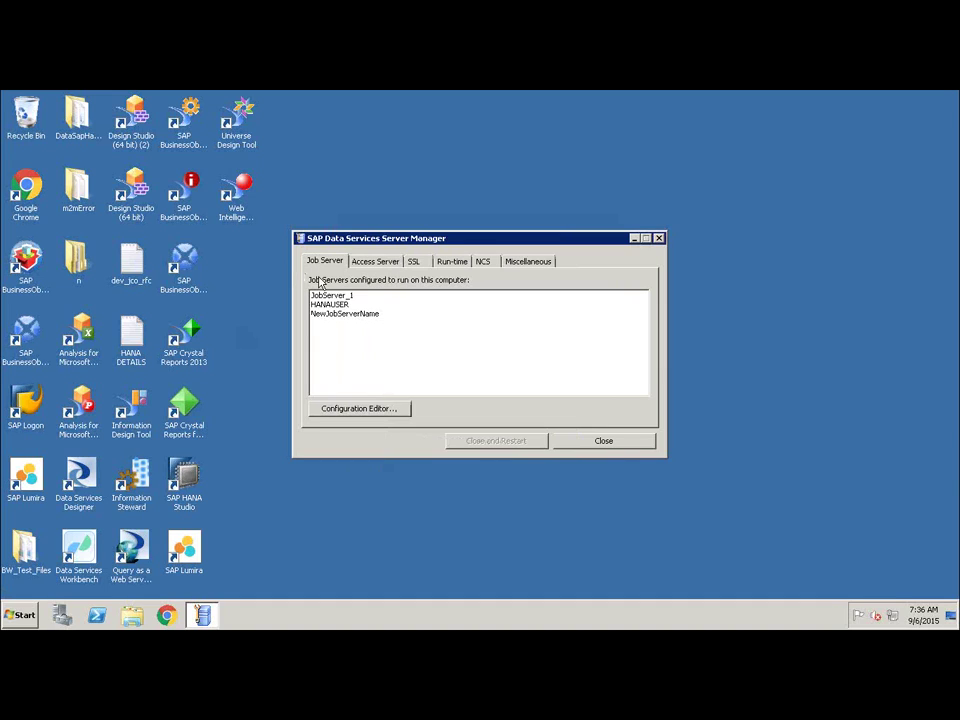
click(348, 410)
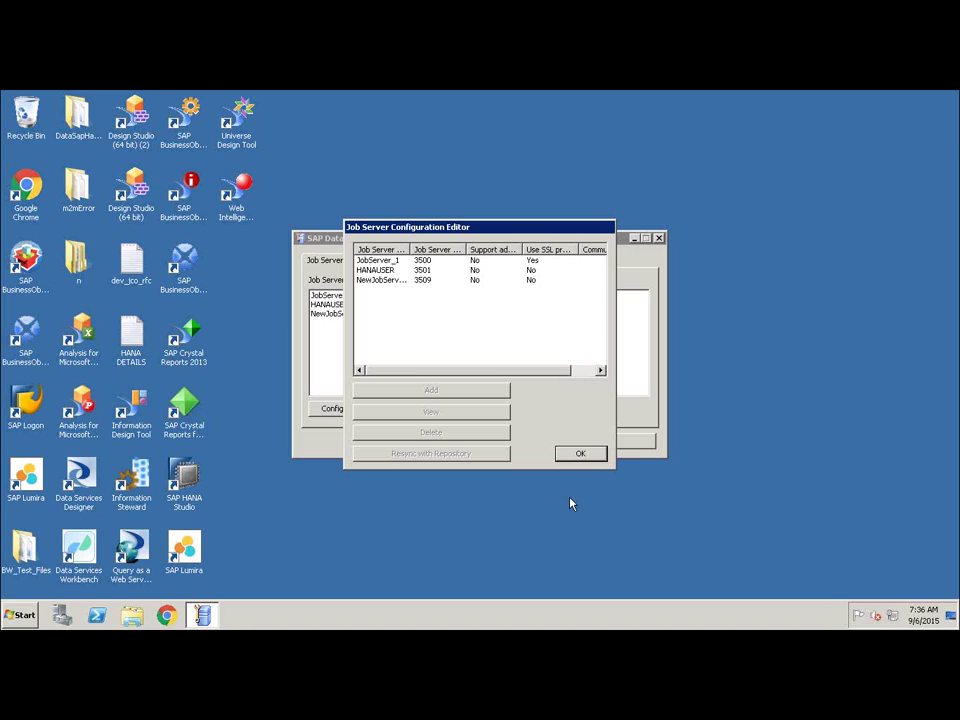
click(585, 455)
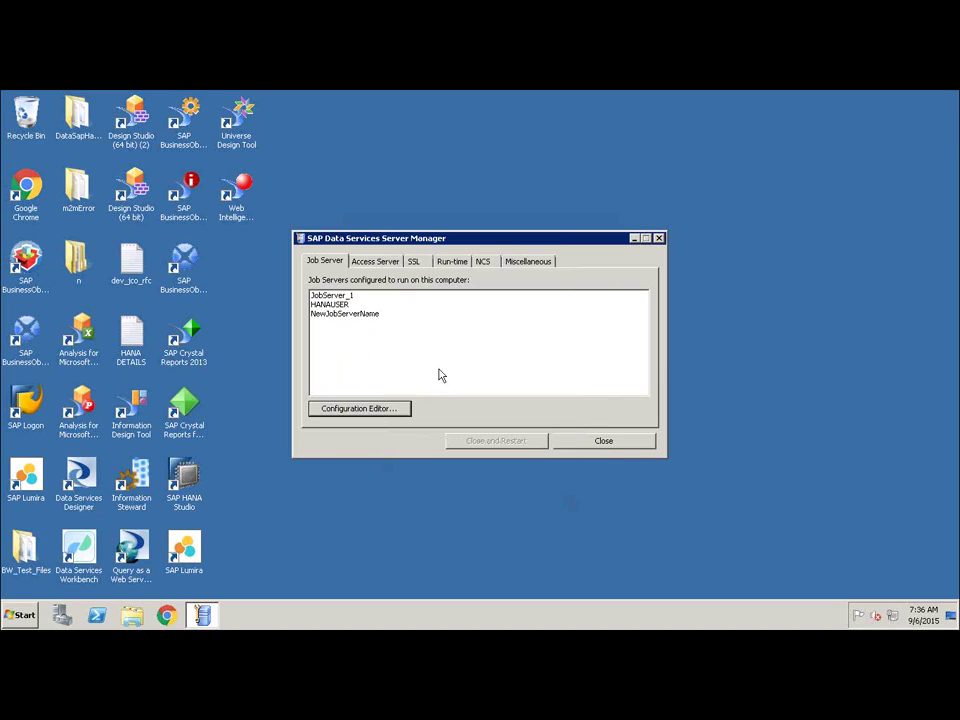
Step: View the properties and associated repository of the HANAUSER job server, leaving them without saving
click(396, 406)
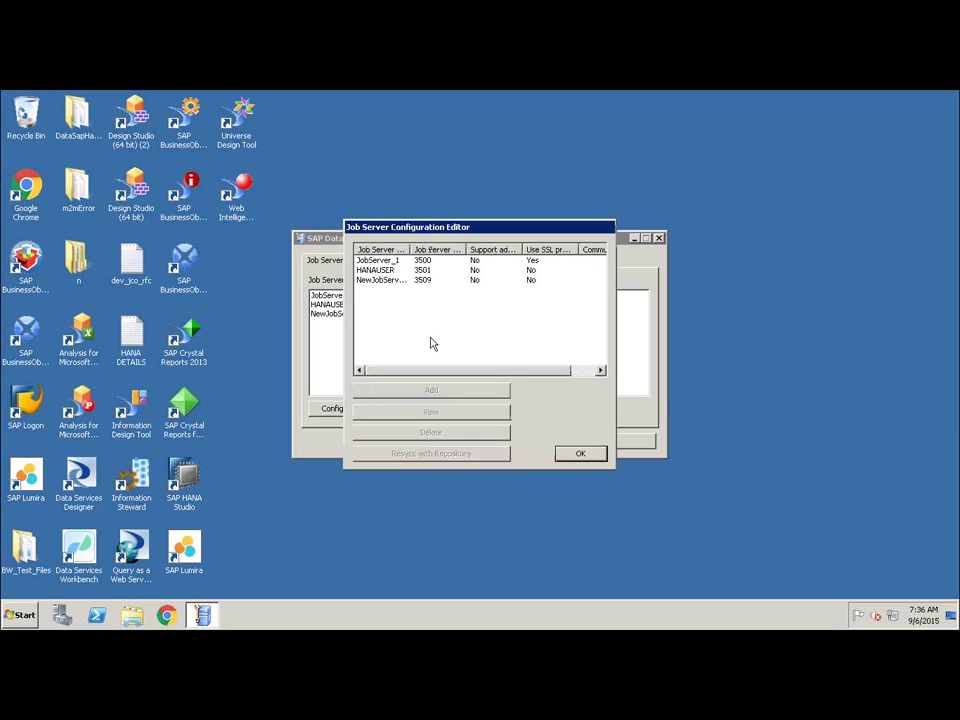
click(377, 270)
click(431, 413)
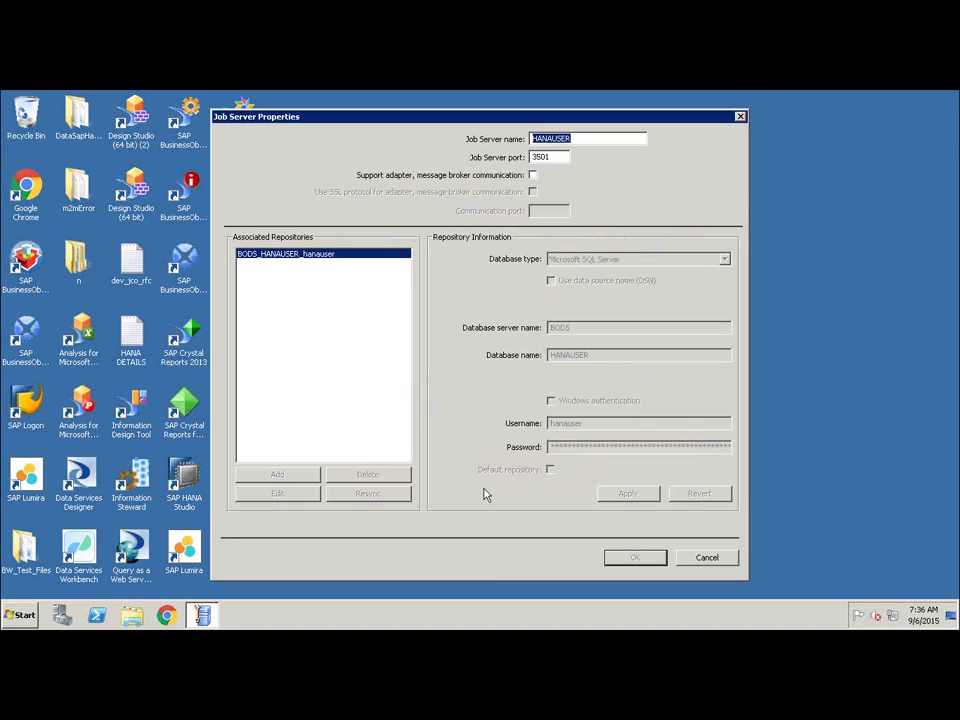
click(348, 353)
click(703, 557)
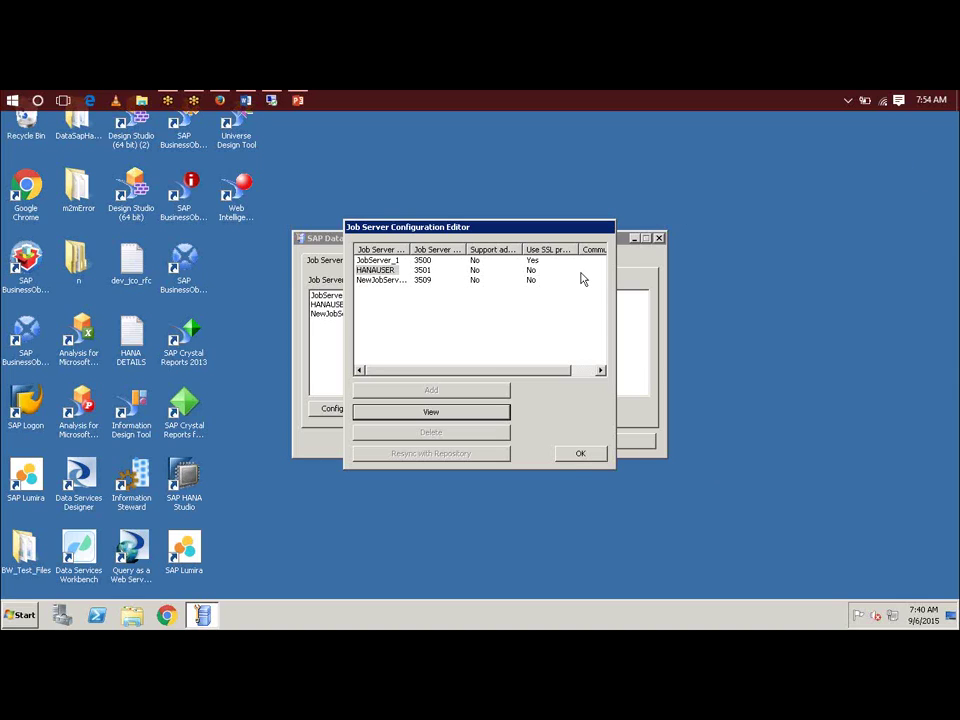
Step: Close the Job Server Configuration Editor and the Server Manager, and refresh the desktop
click(577, 459)
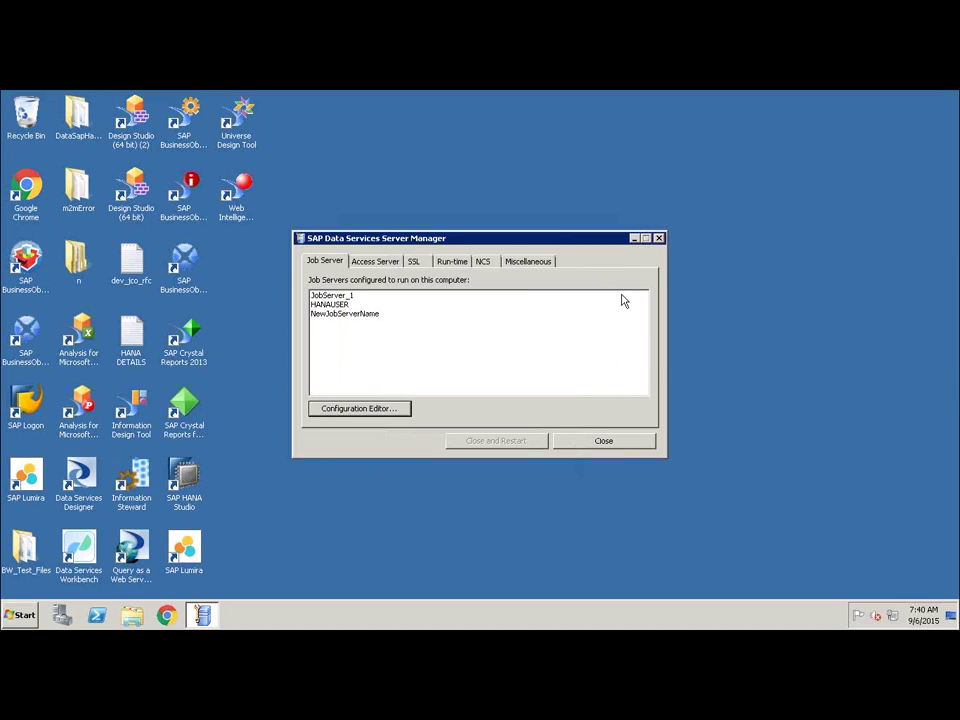
click(659, 239)
right_click(662, 242)
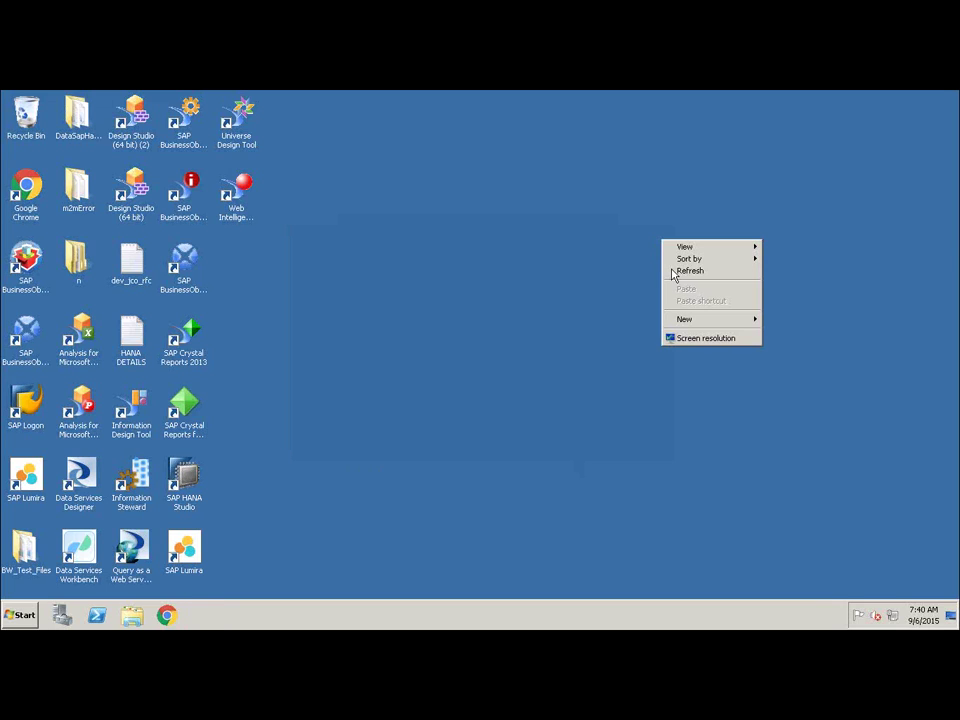
click(689, 271)
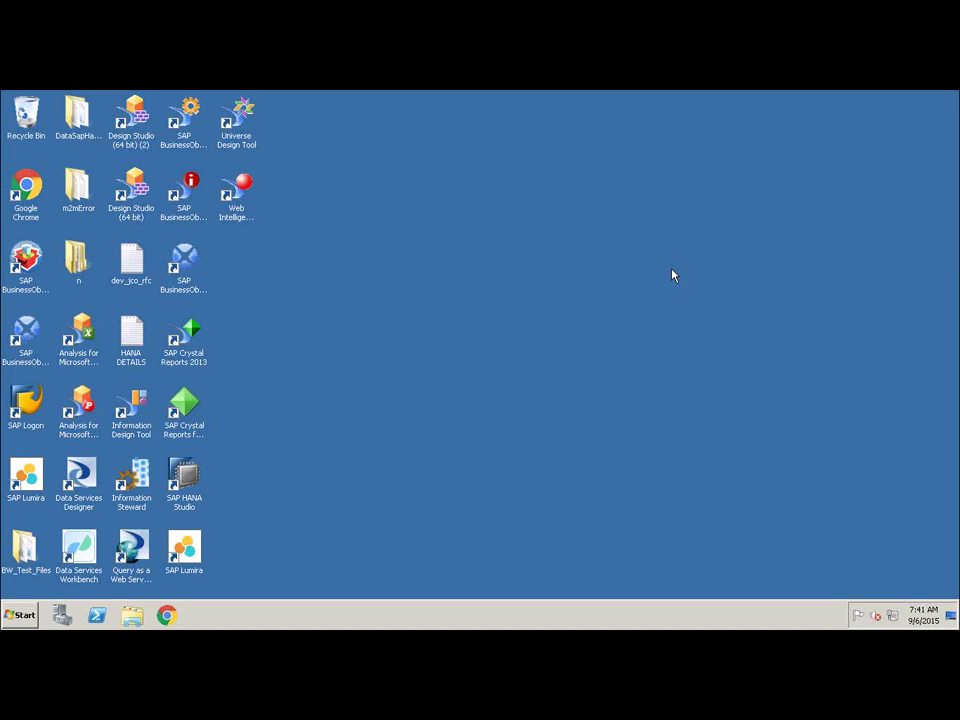
Step: Launch the Data Services Designer from the SAP Data Services 4.2 programs
click(20, 614)
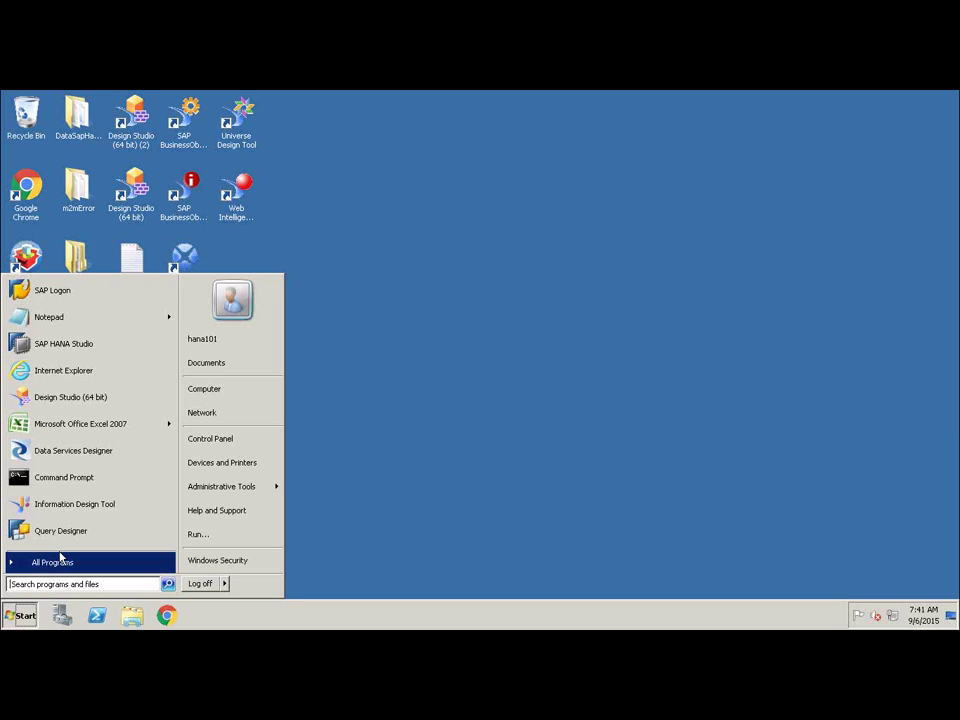
click(58, 562)
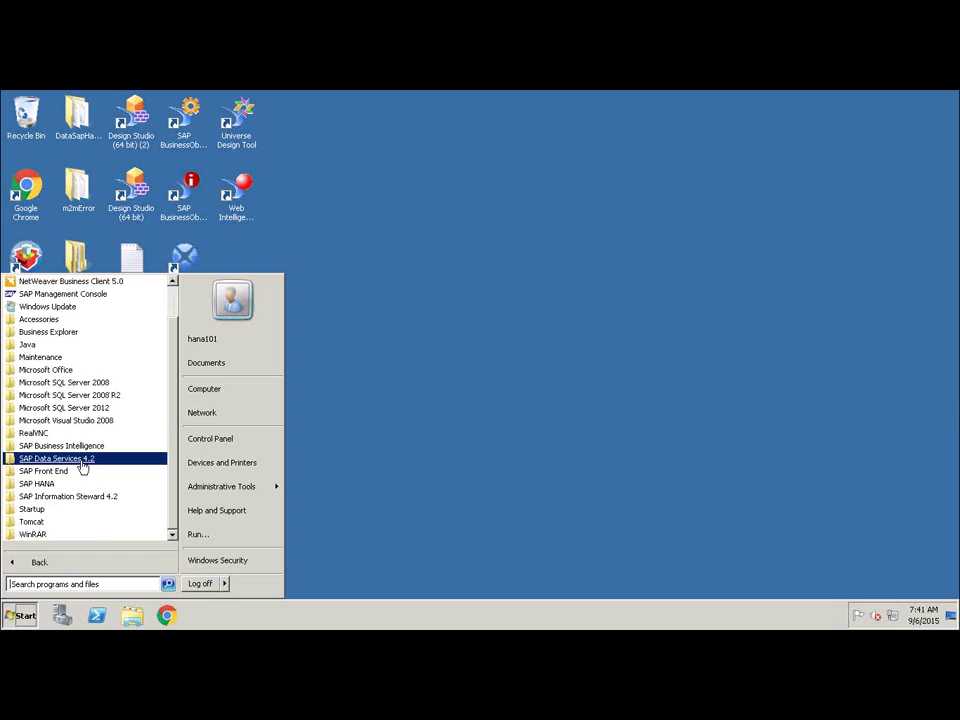
click(90, 460)
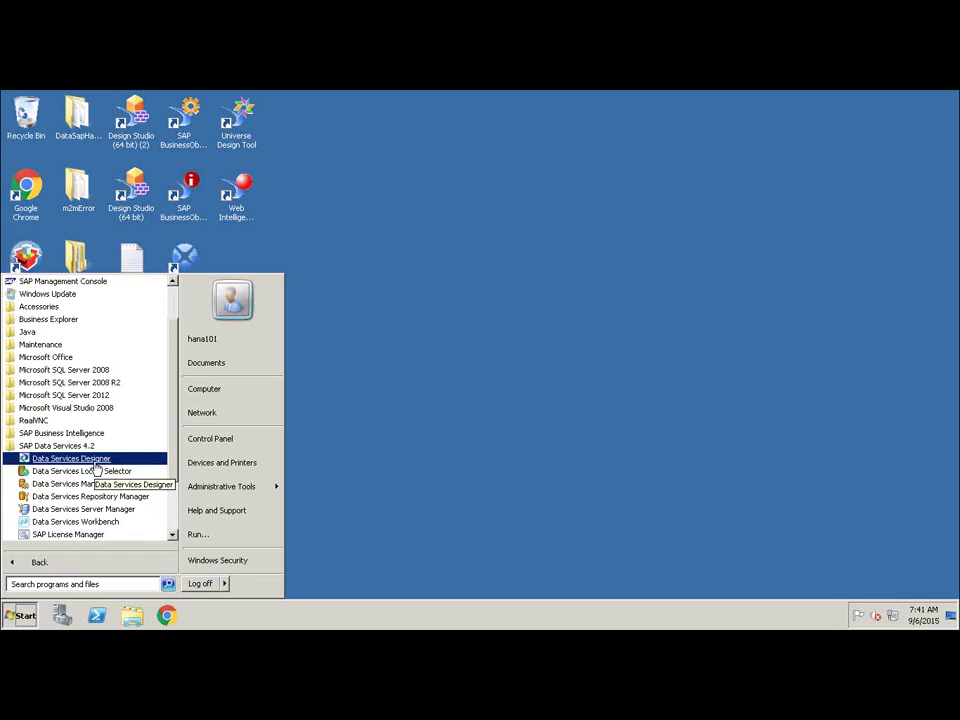
click(96, 462)
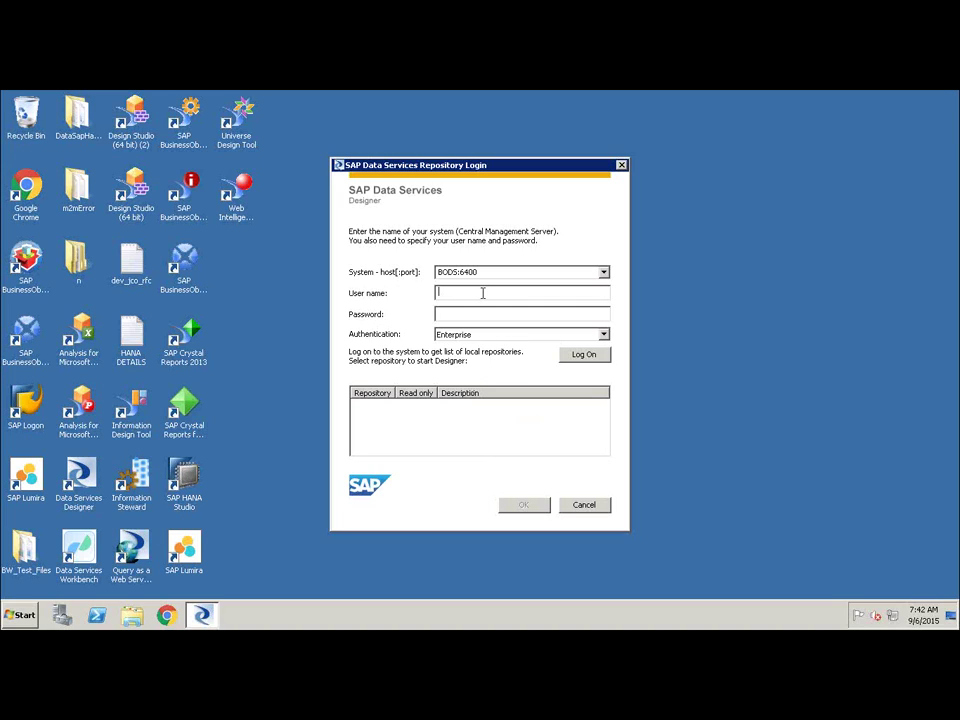
Step: Log on to the BODS:6400 system with Enterprise authentication, entering the account's user name and password
text(hahauser)
key(Tab)
text(*********)
key(BackSpace)
text(****)
click(579, 356)
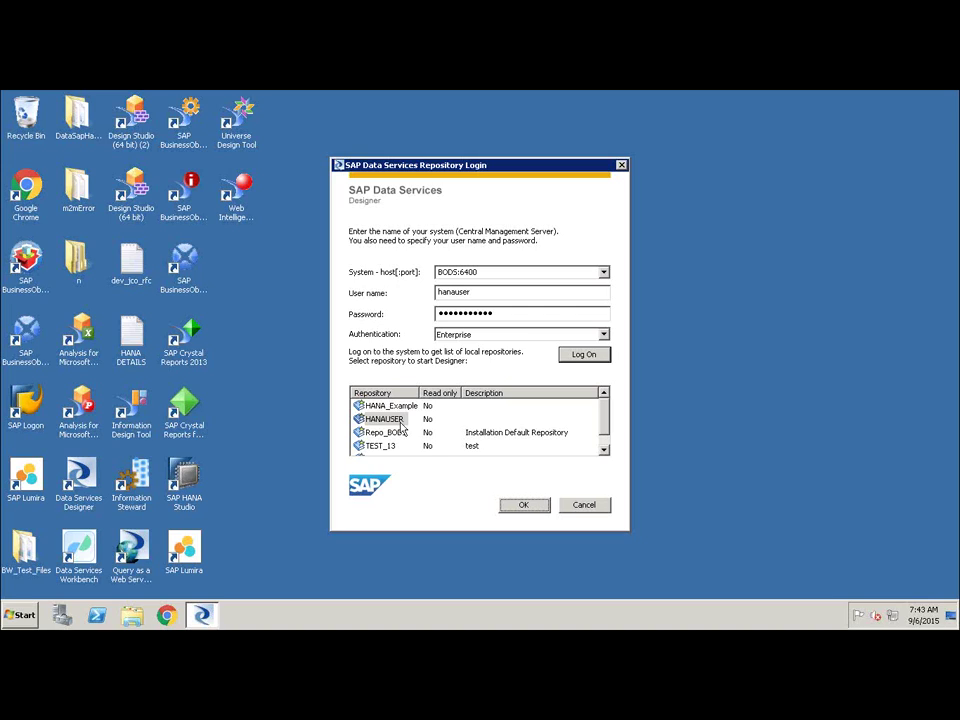
Step: Open the HANAUSER repository in the Designer, continuing without resetting the users already logged on
click(521, 507)
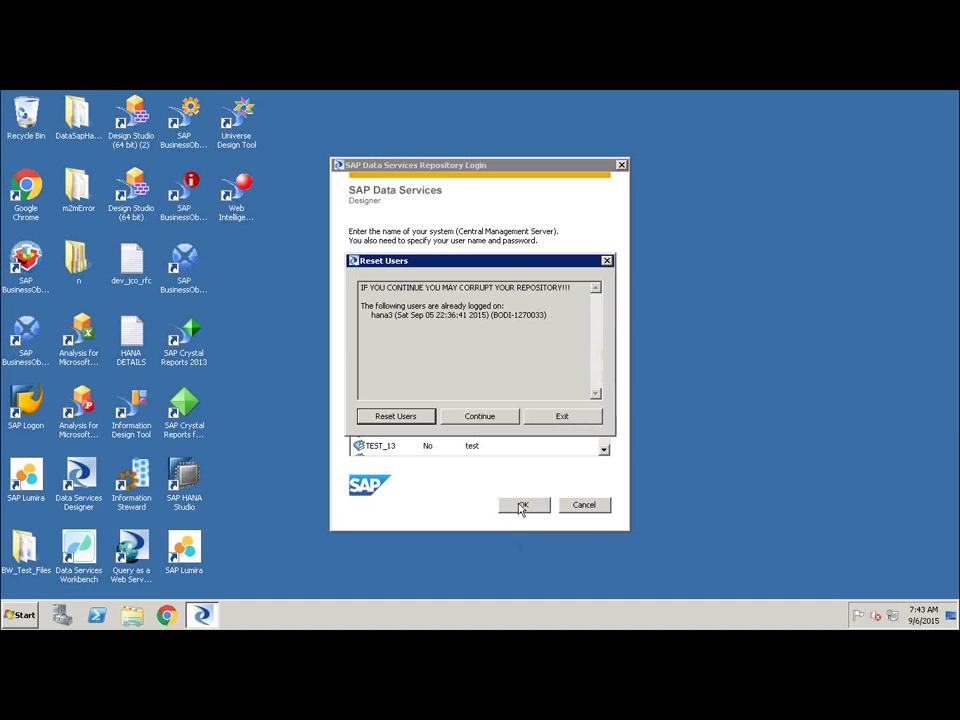
click(500, 420)
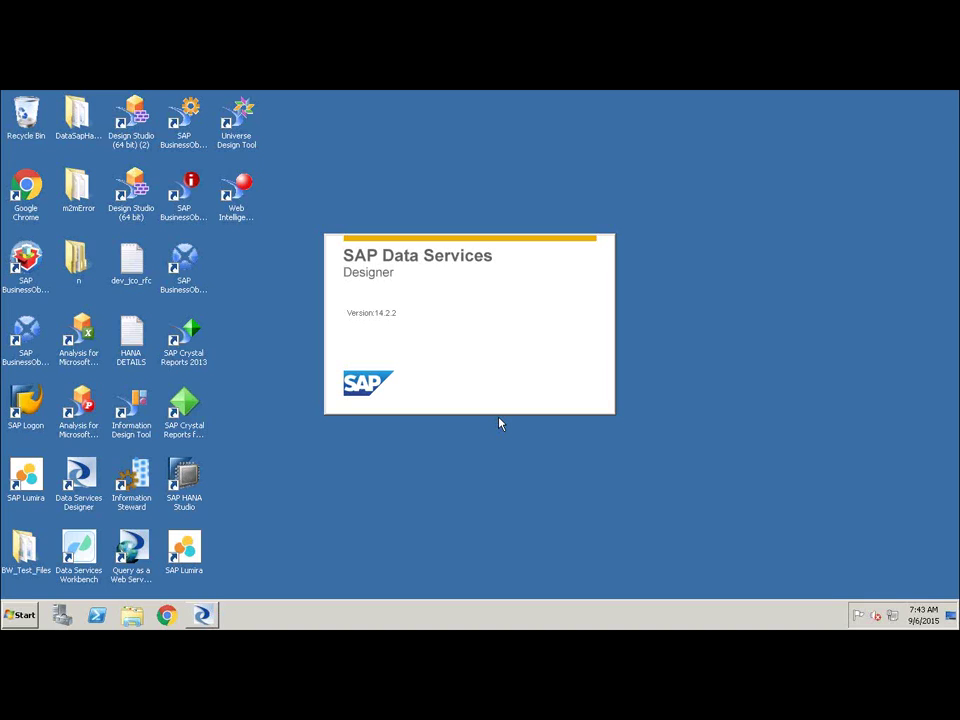
right_click(749, 323)
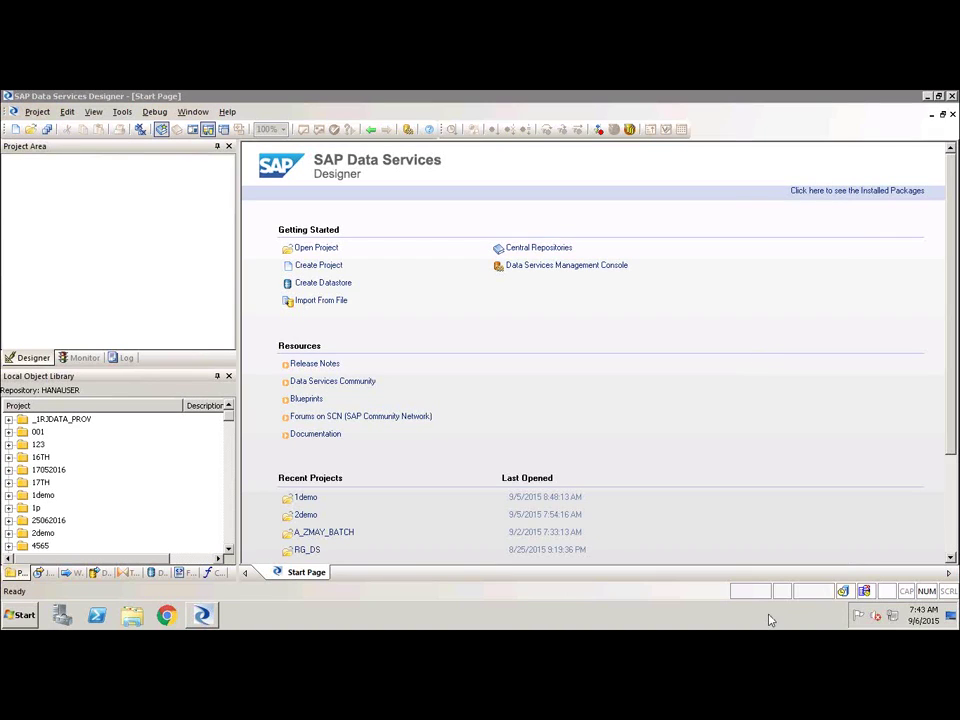
key(ctrl+h)
mouse_move(25, 175)
mouse_down()
mouse_move(20, 195)
mouse_move(43, 165)
mouse_move(62, 203)
mouse_up()
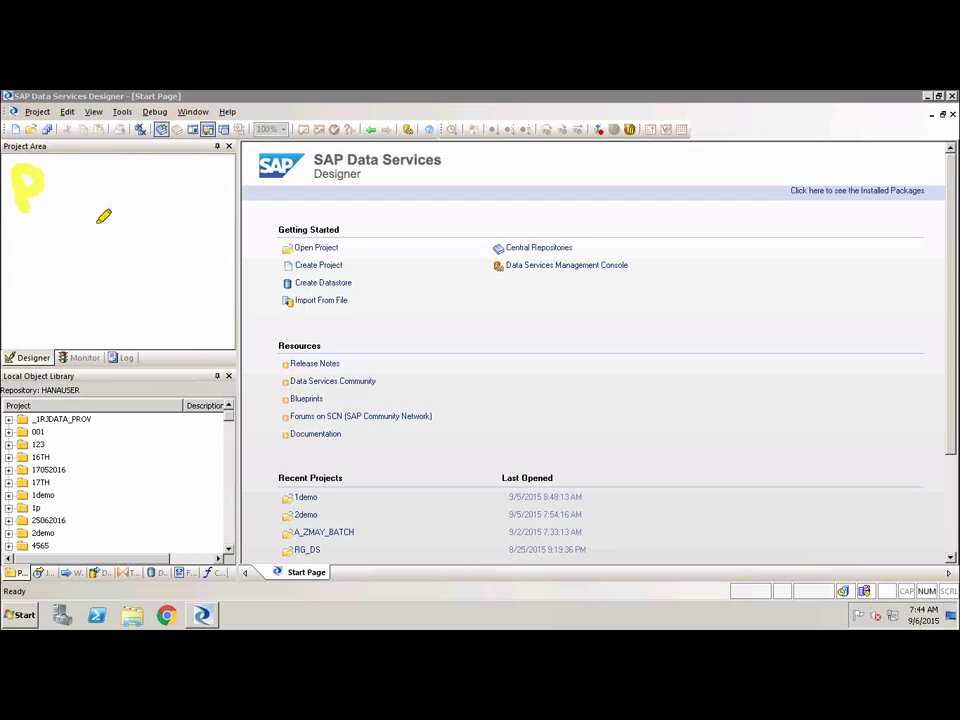
mouse_move(50, 163)
mouse_down()
mouse_move(90, 182)
mouse_move(56, 199)
mouse_up()
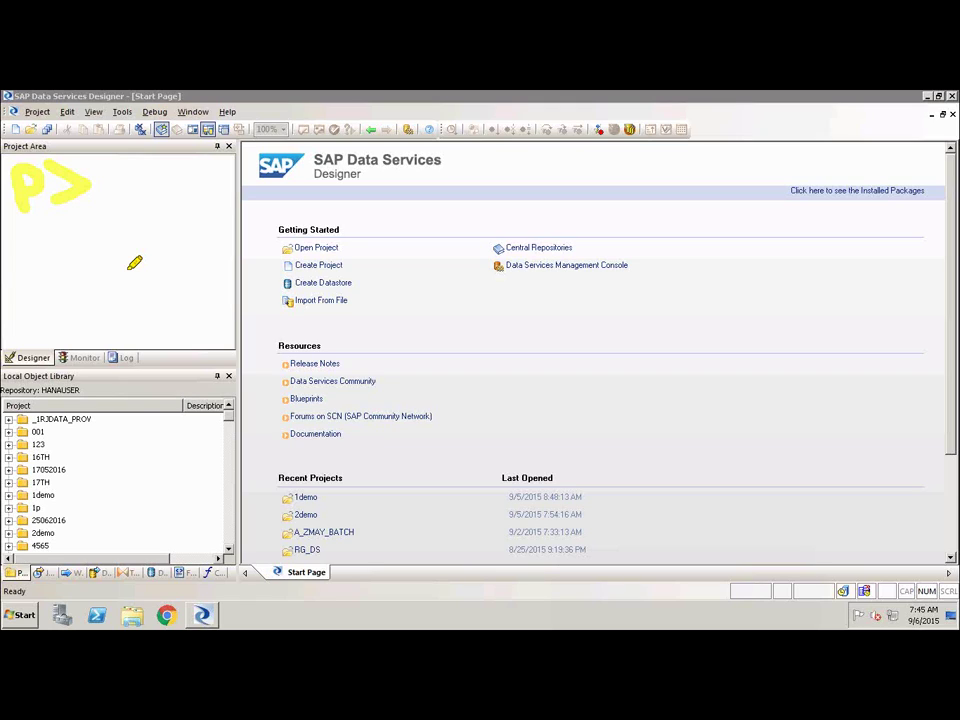
click(100, 172)
mouse_move(119, 170)
mouse_down()
mouse_move(141, 190)
mouse_move(161, 161)
mouse_move(178, 161)
mouse_move(193, 167)
mouse_move(189, 189)
mouse_up()
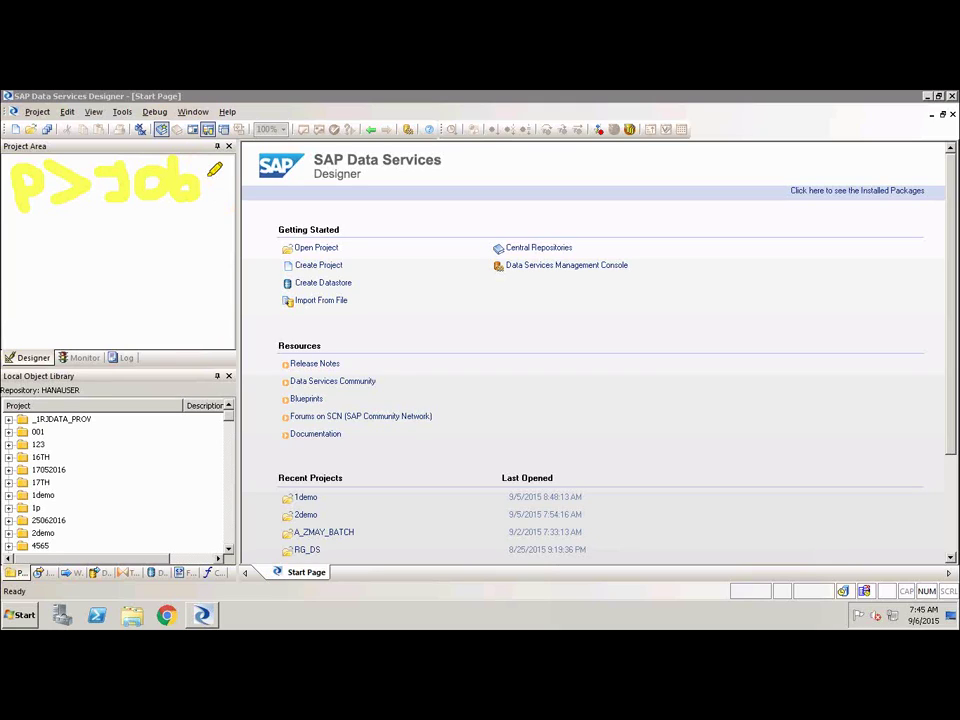
mouse_move(218, 160)
mouse_down()
mouse_move(235, 178)
mouse_move(205, 205)
mouse_up()
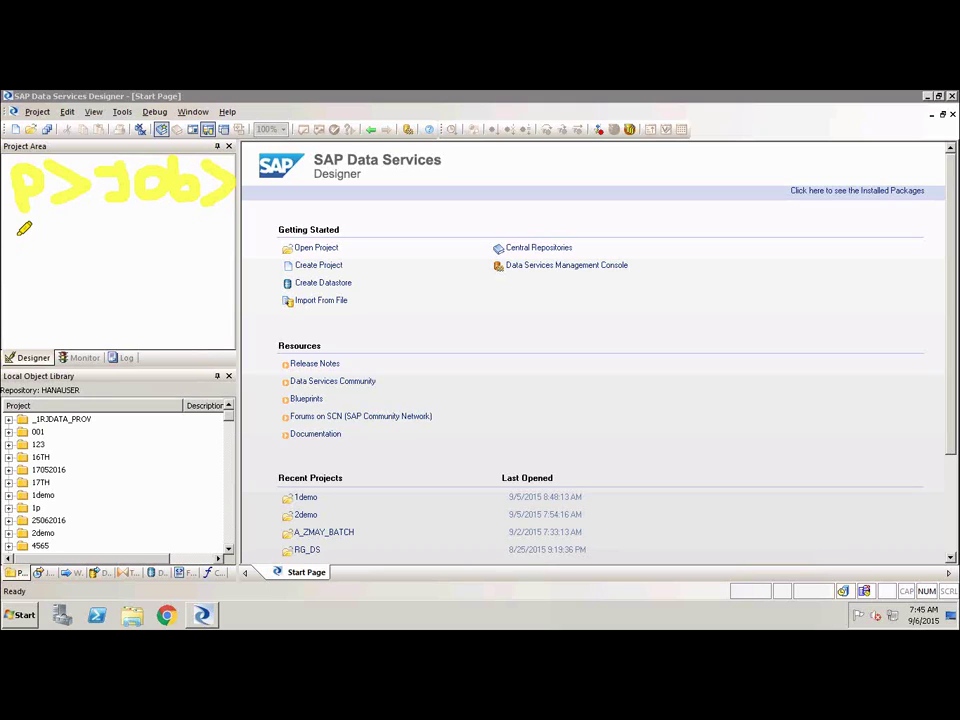
mouse_move(14, 240)
mouse_down()
mouse_move(45, 245)
mouse_move(114, 214)
mouse_move(94, 240)
mouse_move(118, 254)
mouse_up()
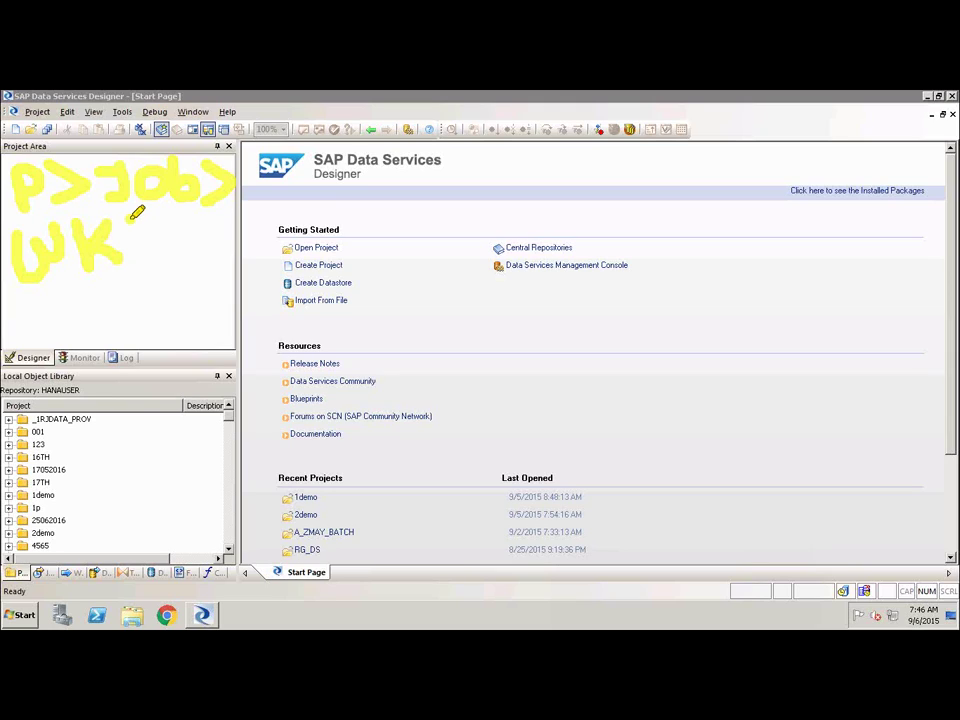
mouse_move(137, 212)
mouse_down()
mouse_move(150, 251)
mouse_move(140, 260)
mouse_up()
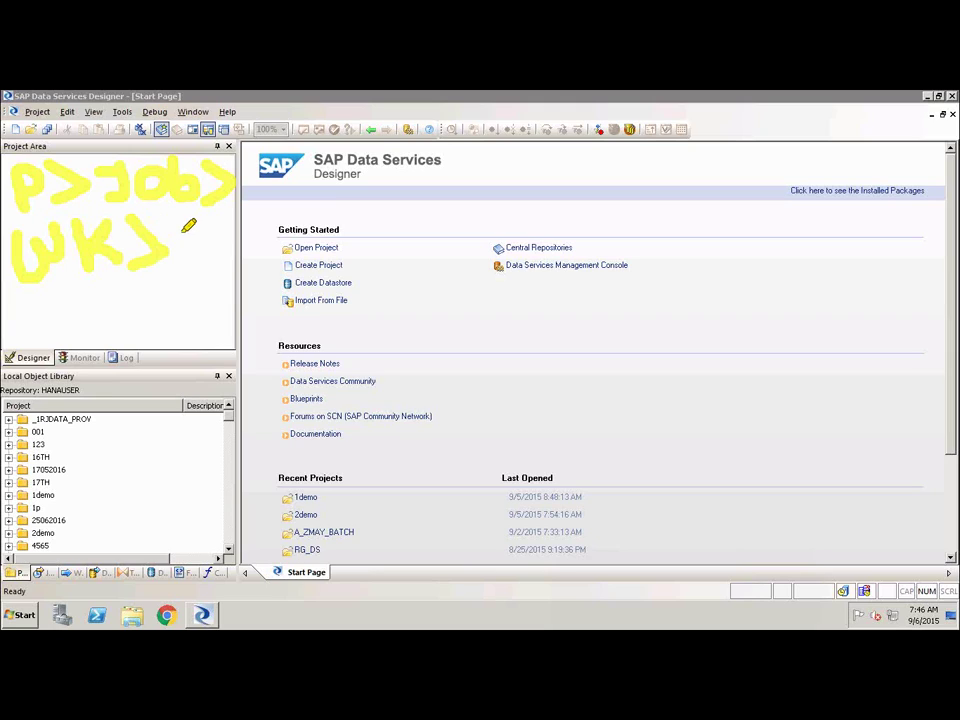
mouse_move(179, 212)
mouse_down()
mouse_move(184, 256)
mouse_move(189, 221)
mouse_up()
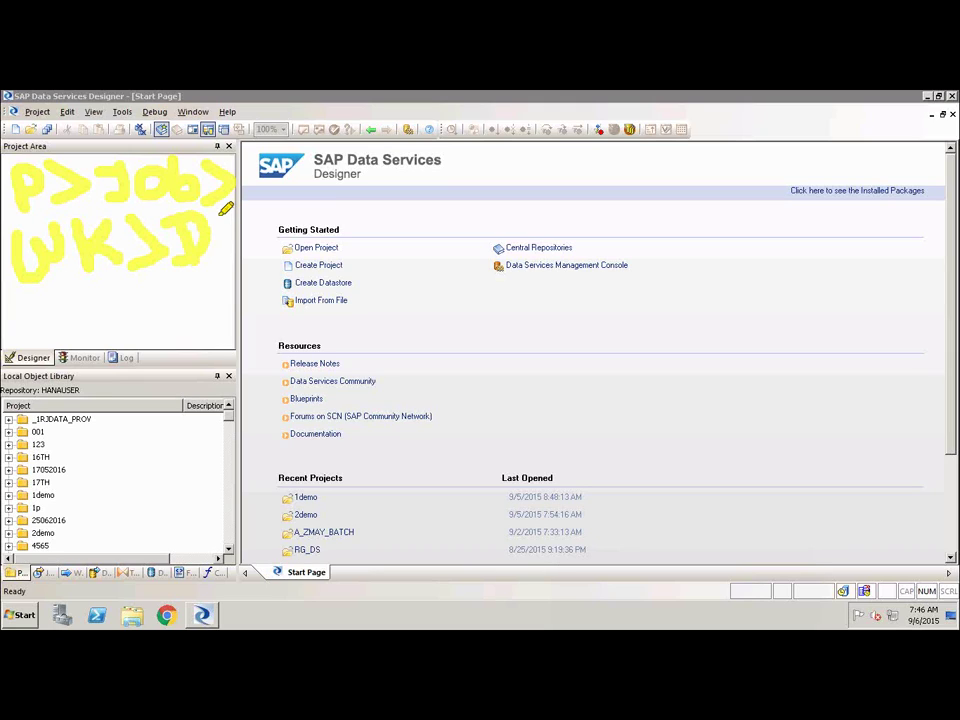
mouse_move(216, 248)
mouse_down()
mouse_move(225, 219)
mouse_move(237, 224)
mouse_move(233, 234)
mouse_up()
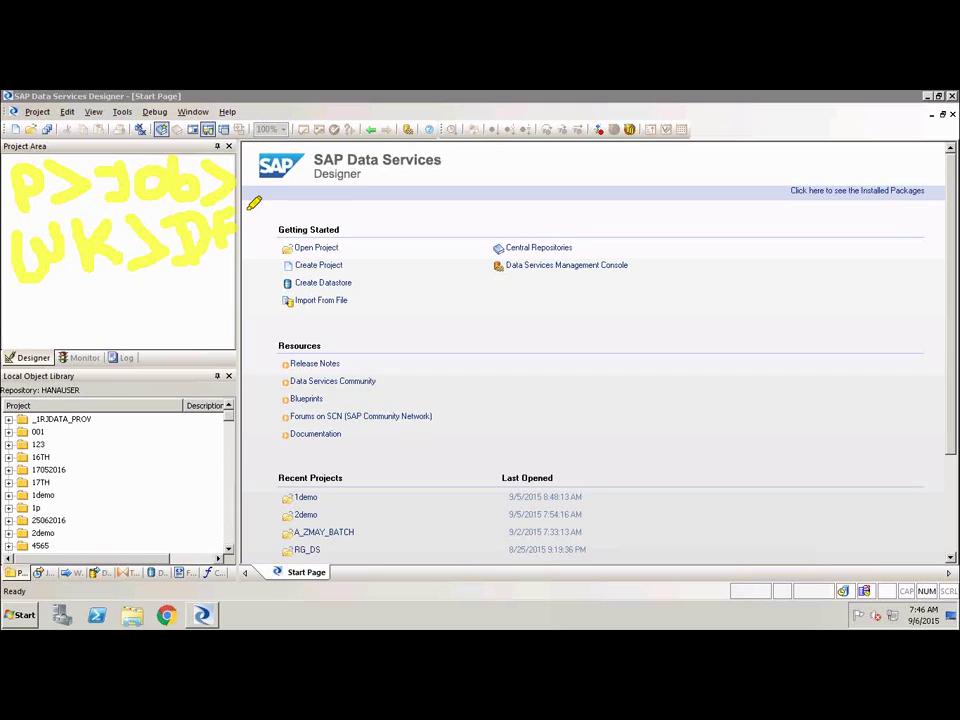
drag(264, 210, 250, 246)
mouse_move(300, 188)
mouse_down()
mouse_move(293, 208)
mouse_move(320, 201)
mouse_move(294, 186)
mouse_move(365, 184)
mouse_move(345, 212)
mouse_up()
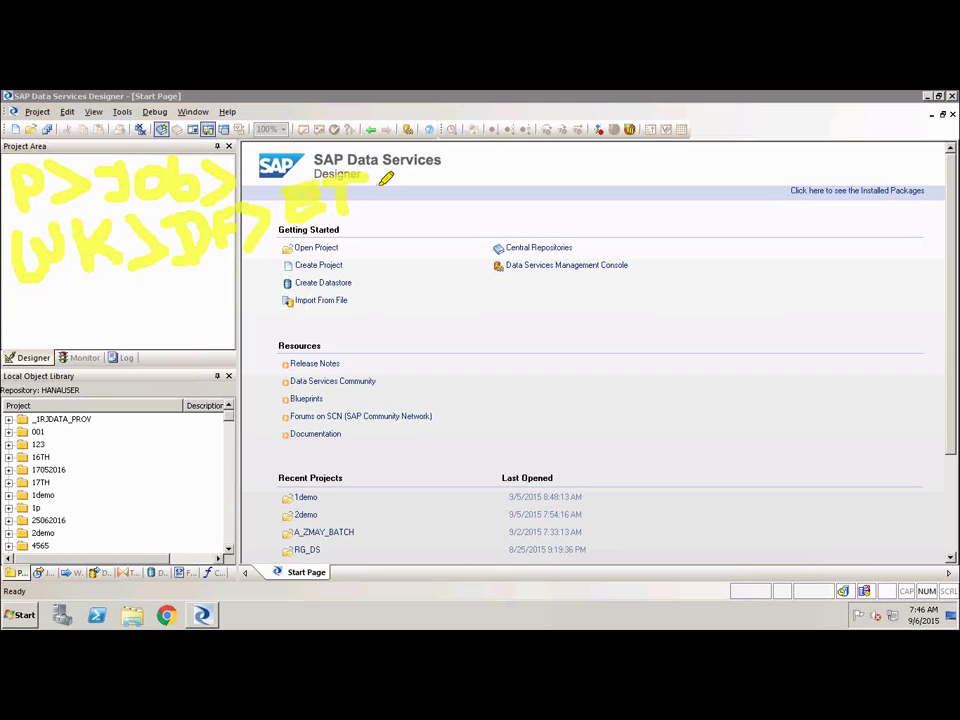
click(380, 176)
drag(380, 176, 405, 209)
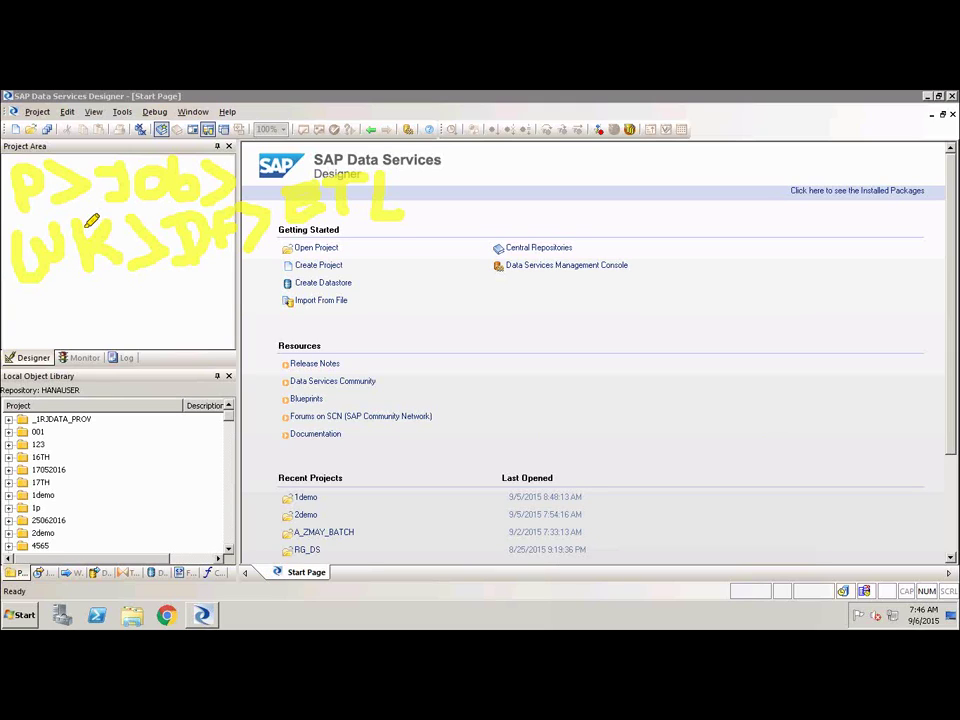
drag(123, 208, 100, 226)
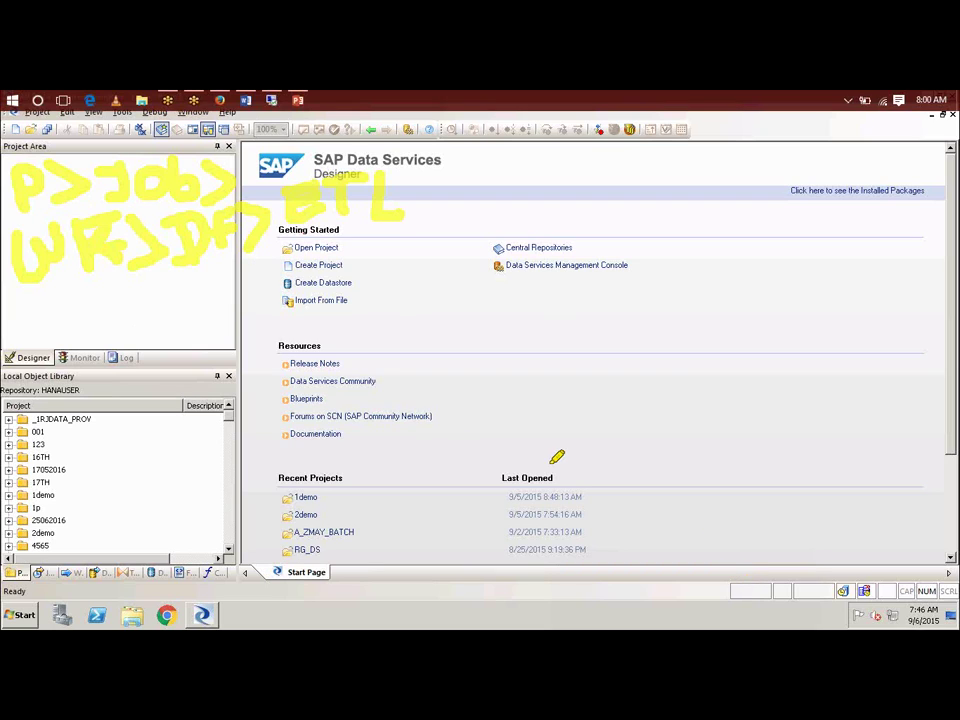
click(634, 591)
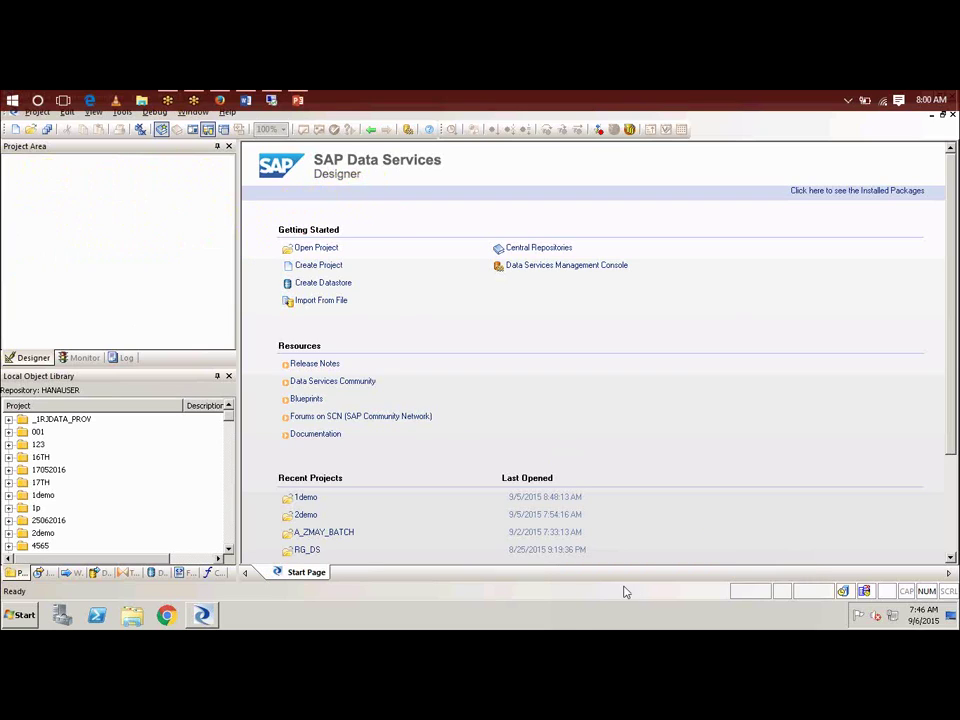
Step: Review the object types that can be newly created, from project and batch job to data flow and custom function
click(37, 112)
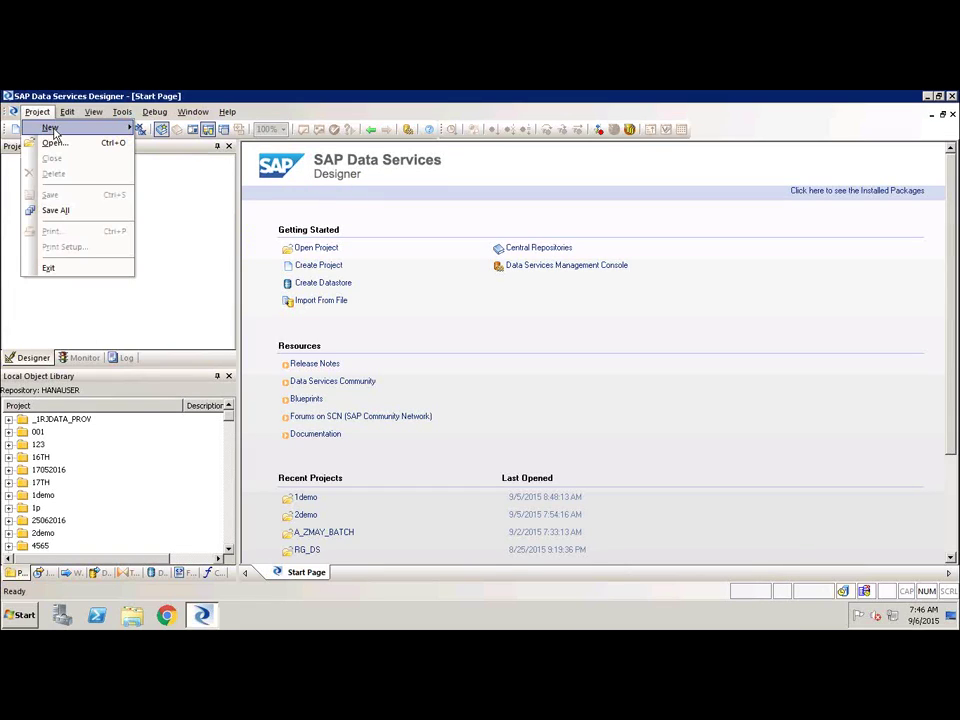
mouse_move(120, 127)
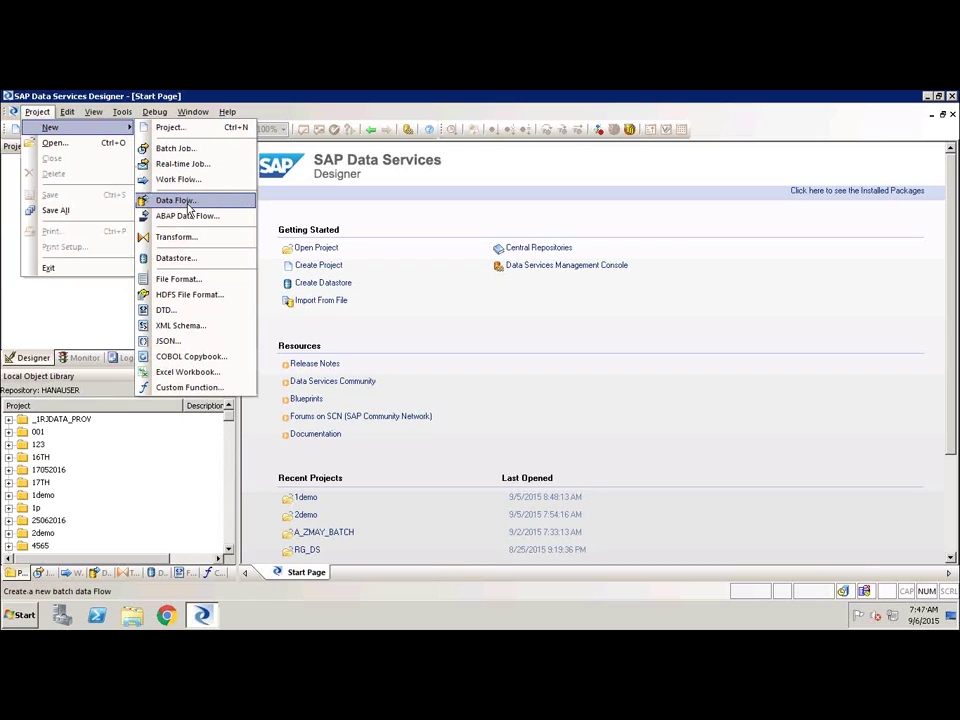
click(57, 327)
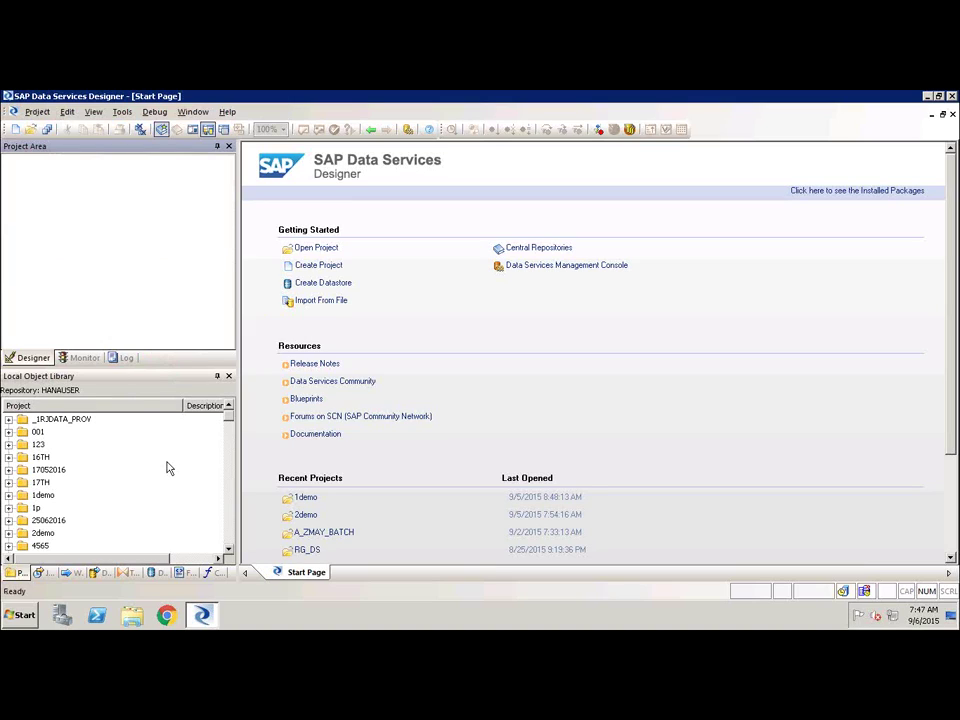
Step: Browse the jobs, work flows, data flows and transforms in the Local Object Library
click(40, 573)
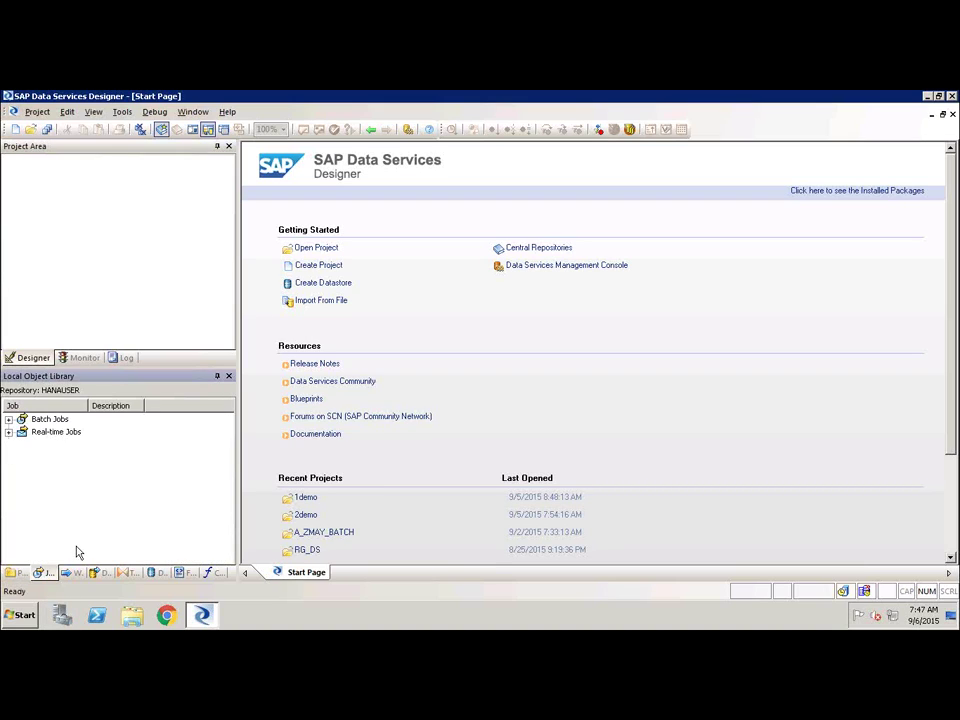
click(80, 574)
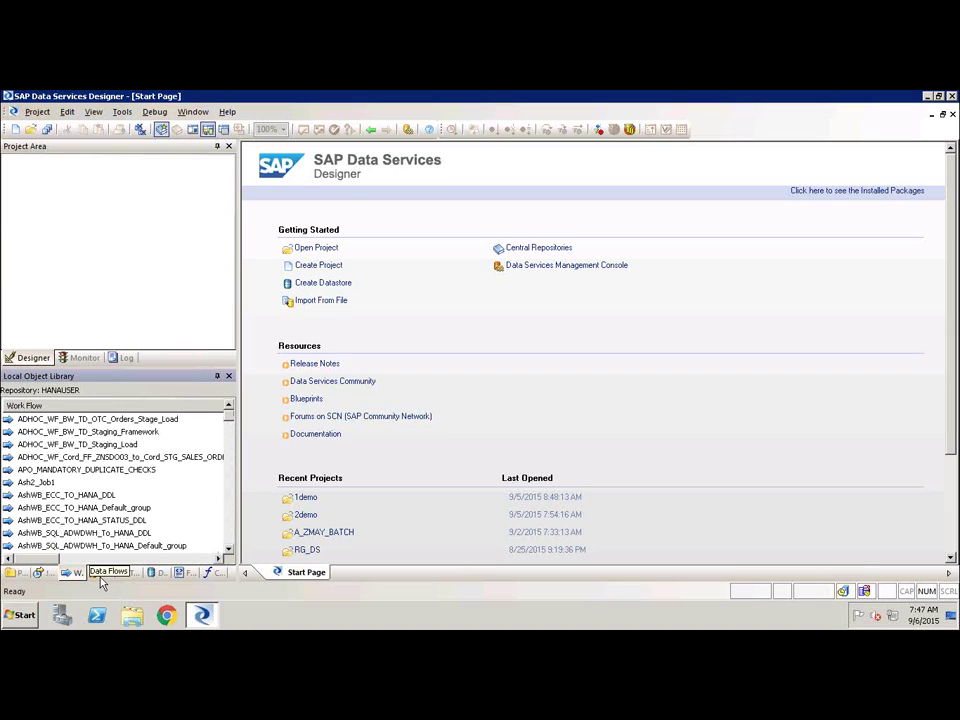
click(100, 576)
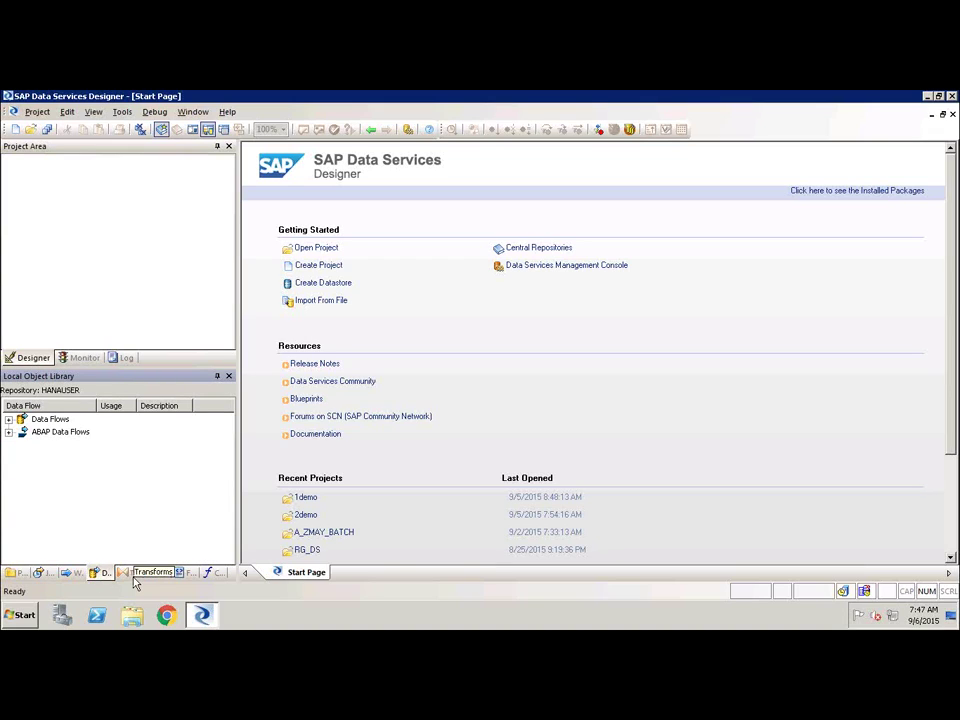
click(127, 573)
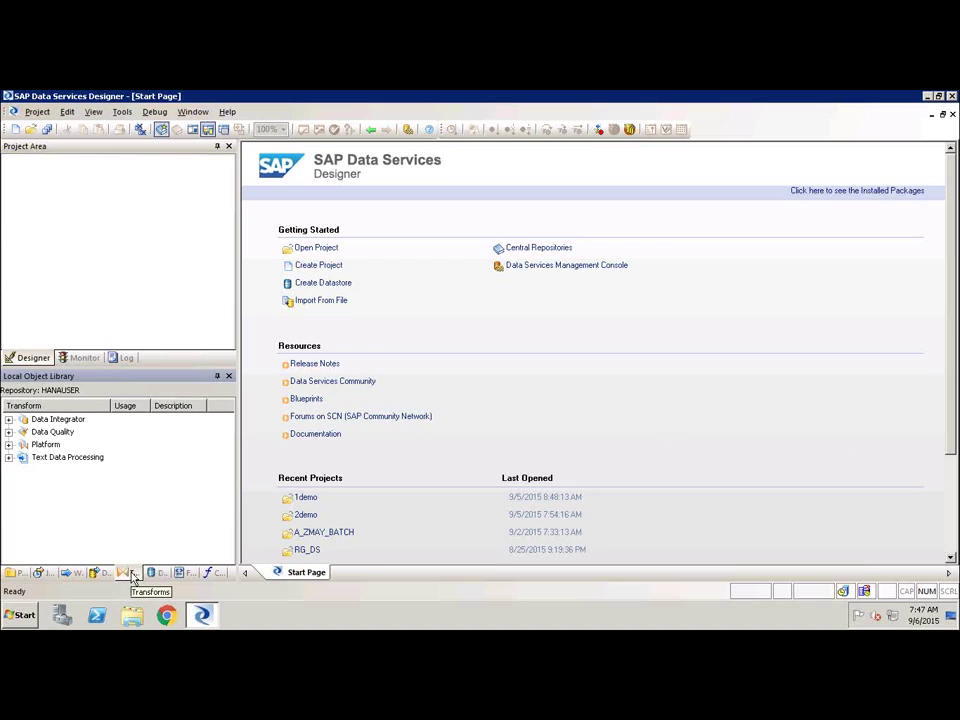
Step: Examine the Data Integrator, Data Quality and Platform transform groups, collapsing each one again
click(9, 419)
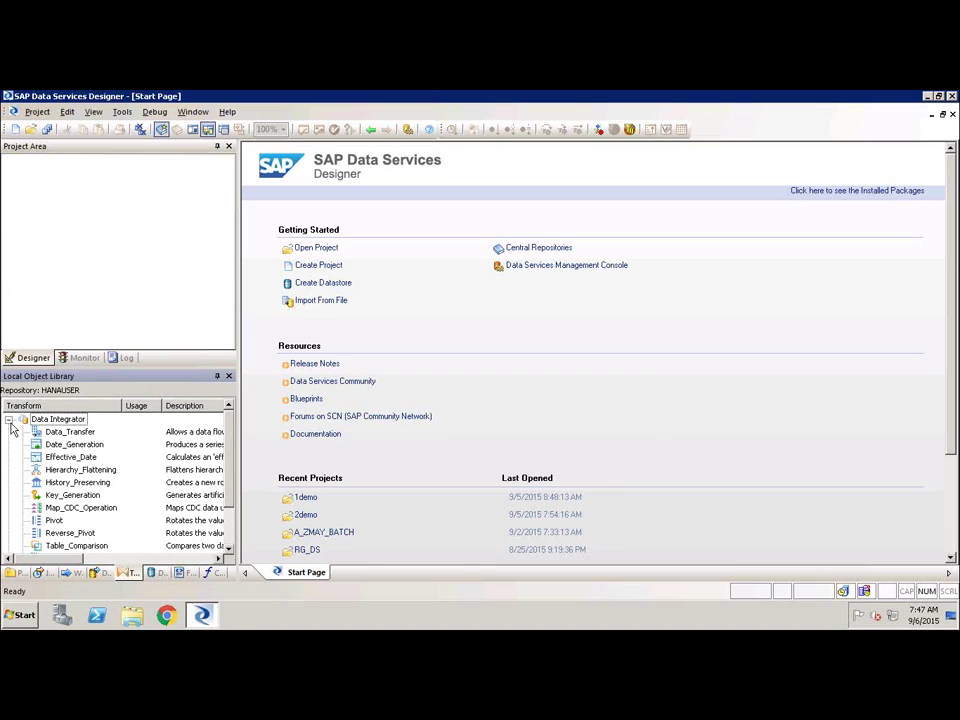
click(9, 420)
click(9, 432)
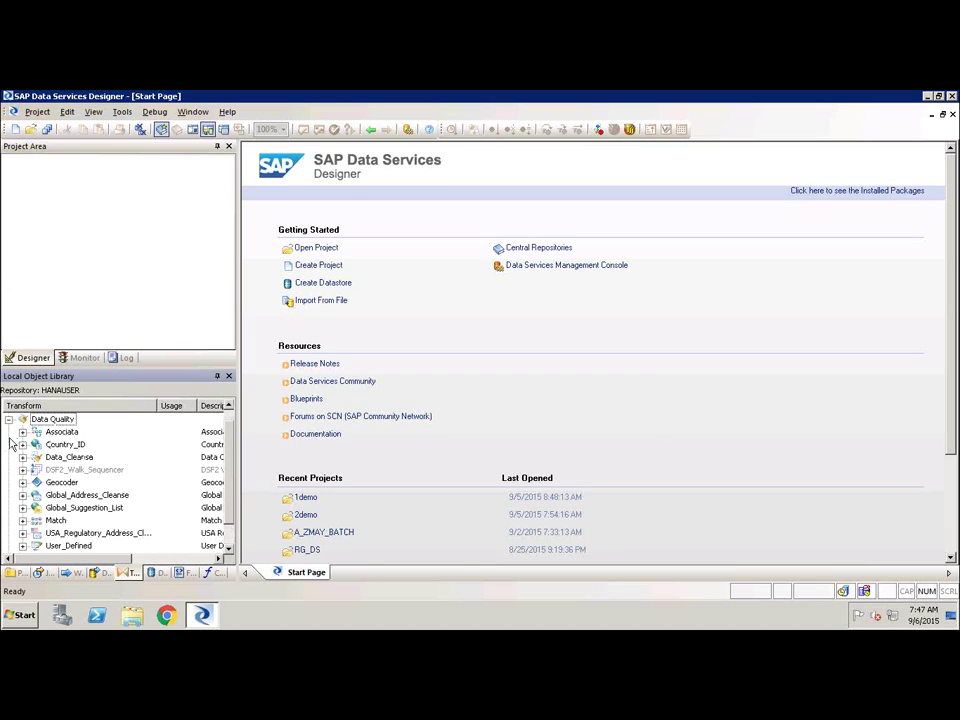
click(9, 419)
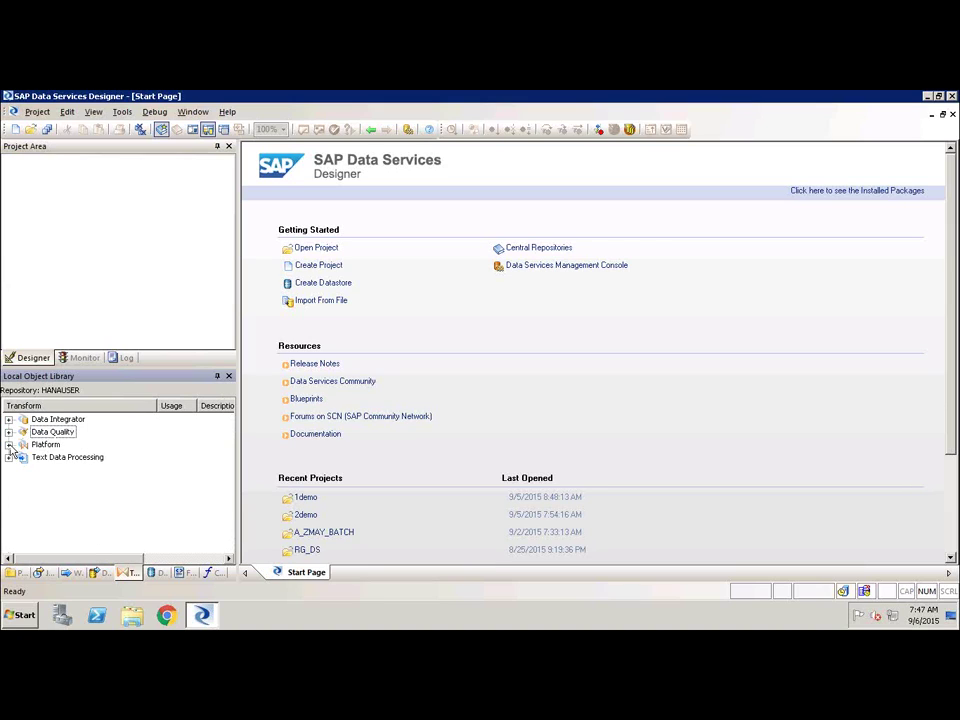
click(9, 445)
click(9, 432)
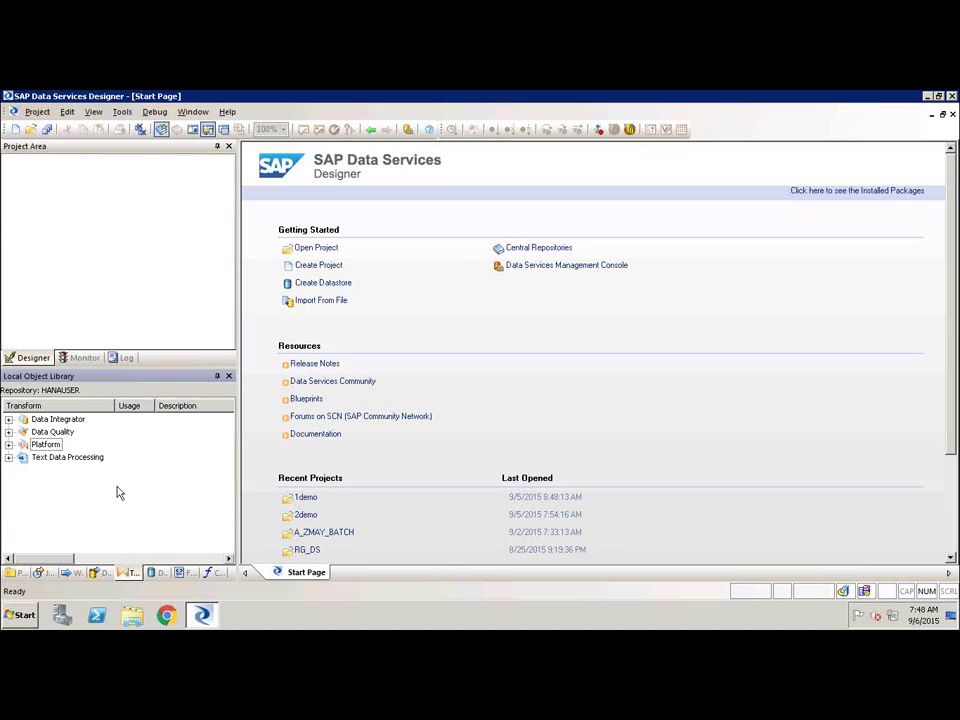
Step: Browse the datastores, formats and custom functions in the Local Object Library
click(156, 573)
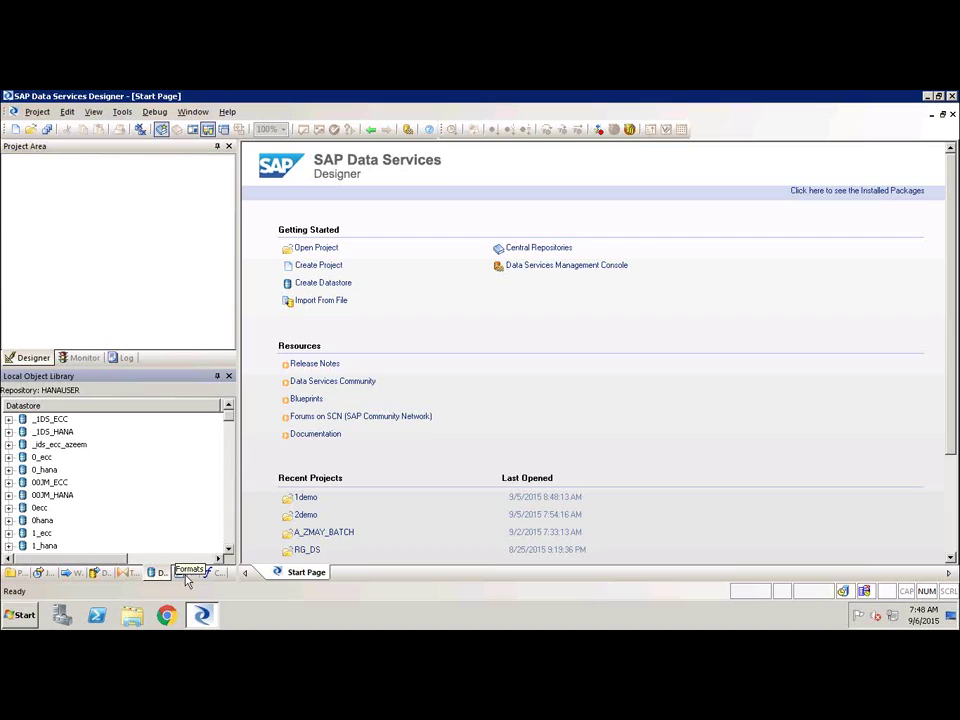
click(185, 575)
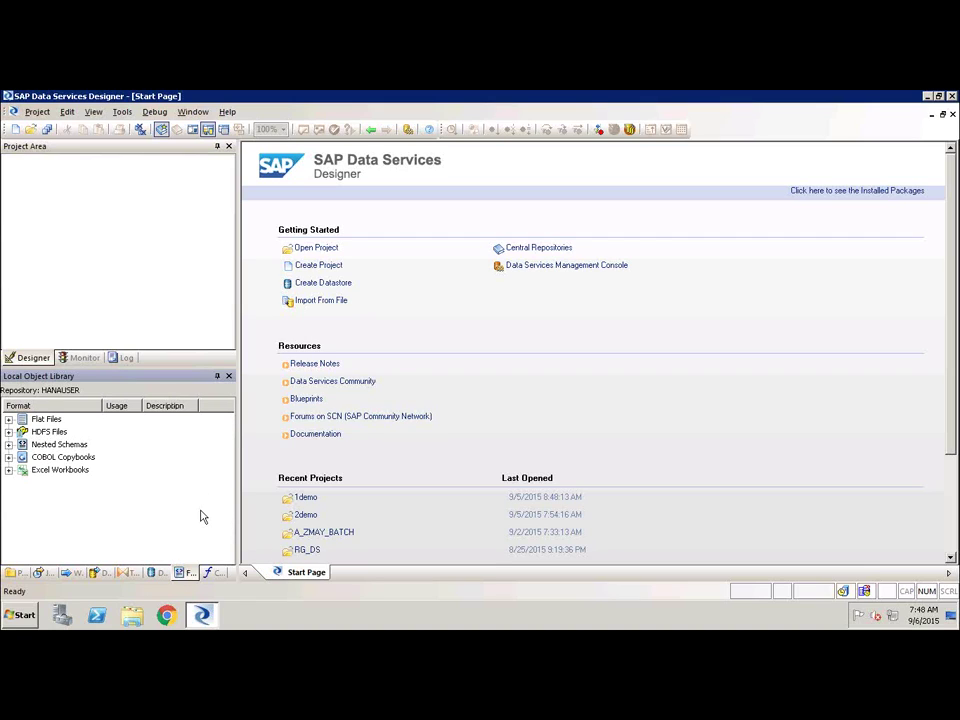
click(212, 574)
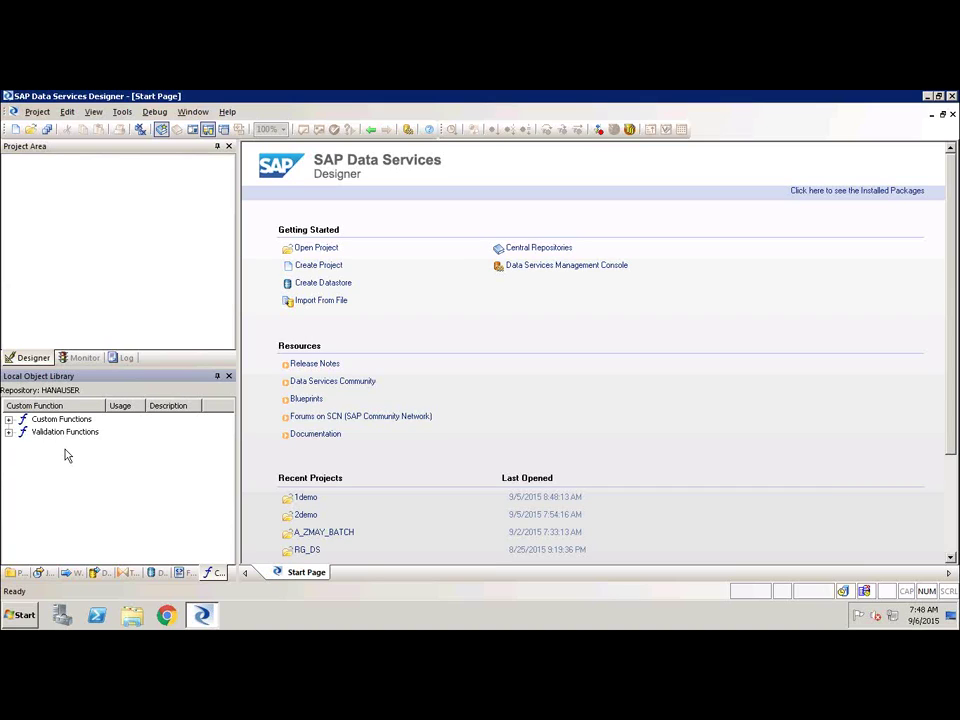
Step: Open the 1demo project from the Local Object Library's project list into the Project Area
click(14, 573)
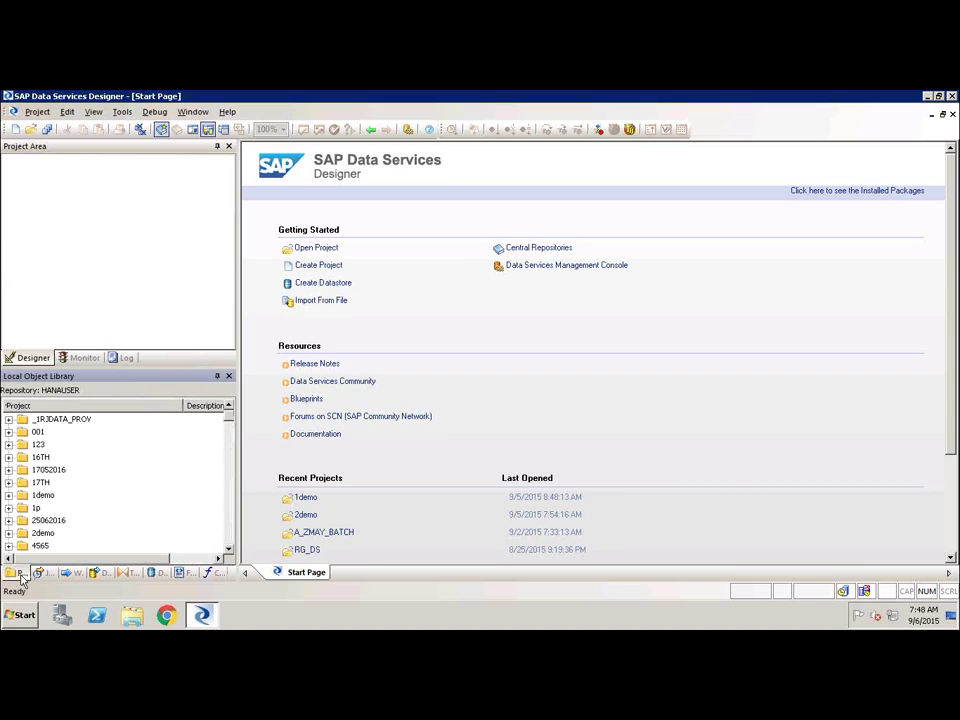
right_click(48, 497)
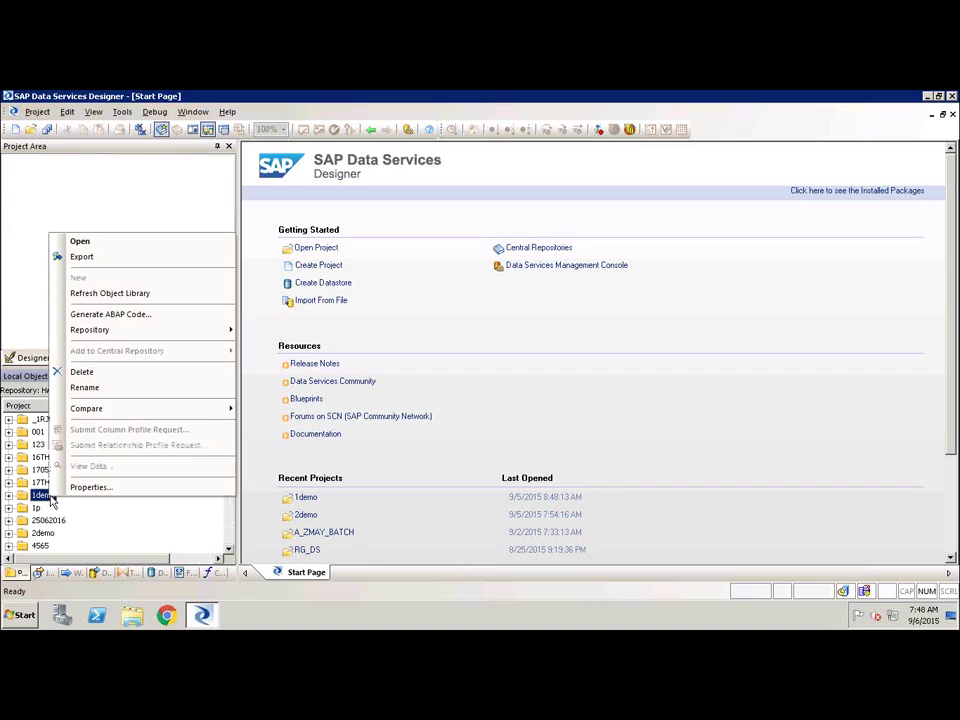
click(112, 247)
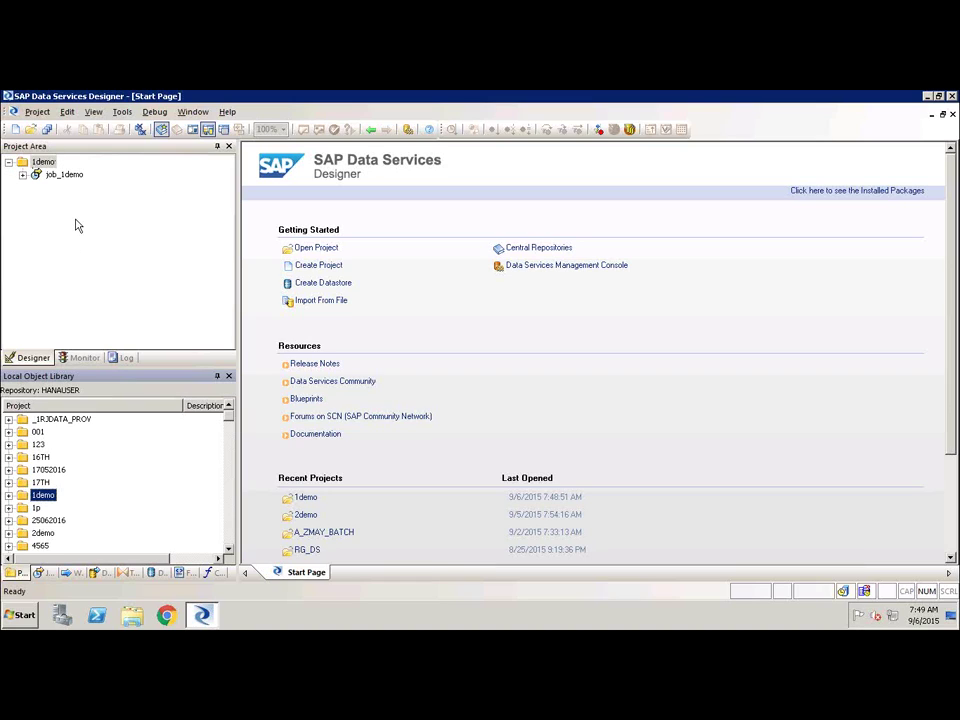
Step: Check which job types can be added to the 1demo project, without creating one
click(45, 163)
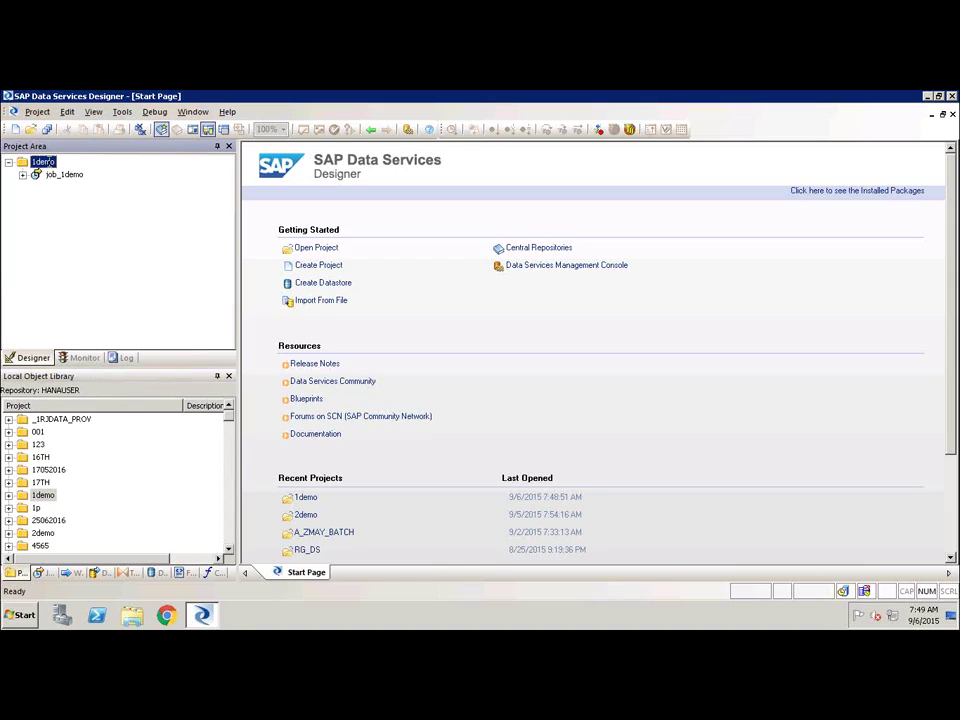
click(45, 162)
click(45, 267)
right_click(48, 164)
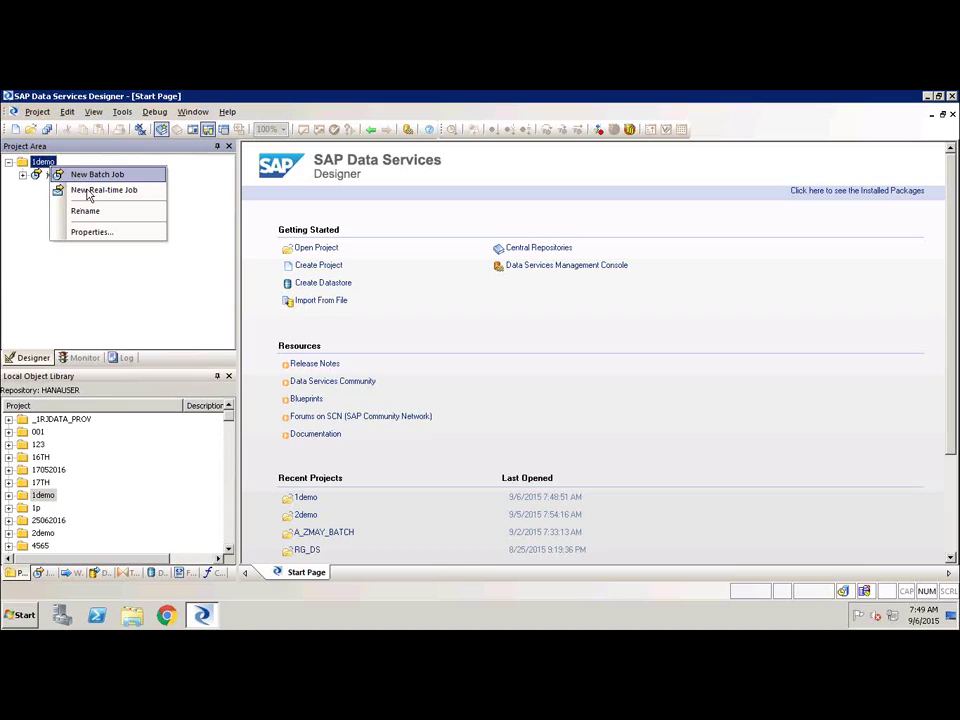
click(30, 218)
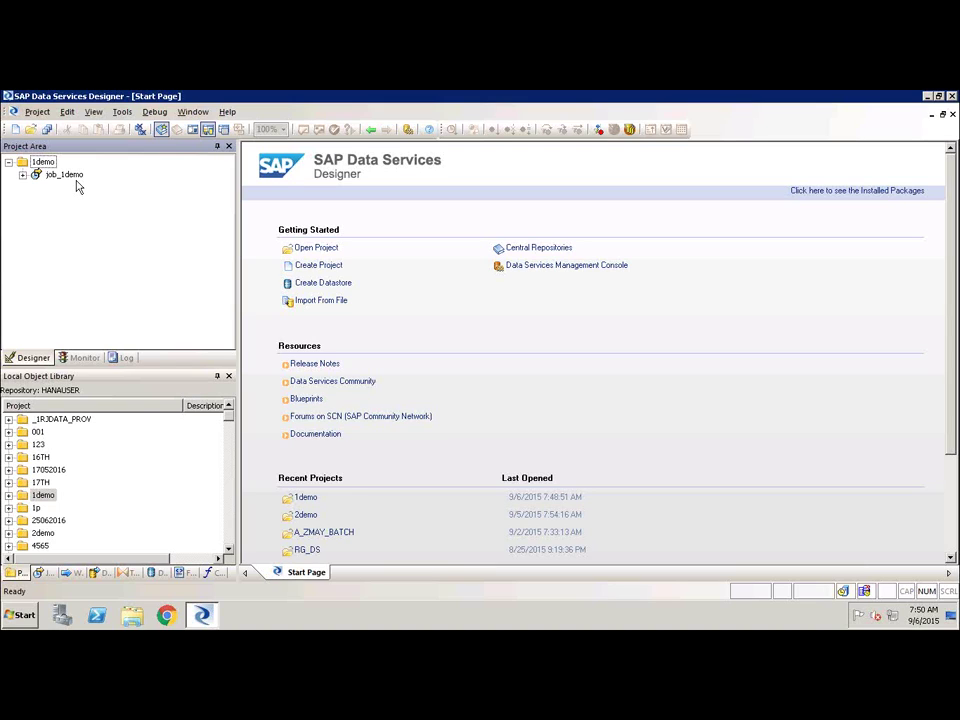
Step: Expand job_1demo and open its wf_1demo work flow and the df_1demo data flow in the workspace
click(22, 175)
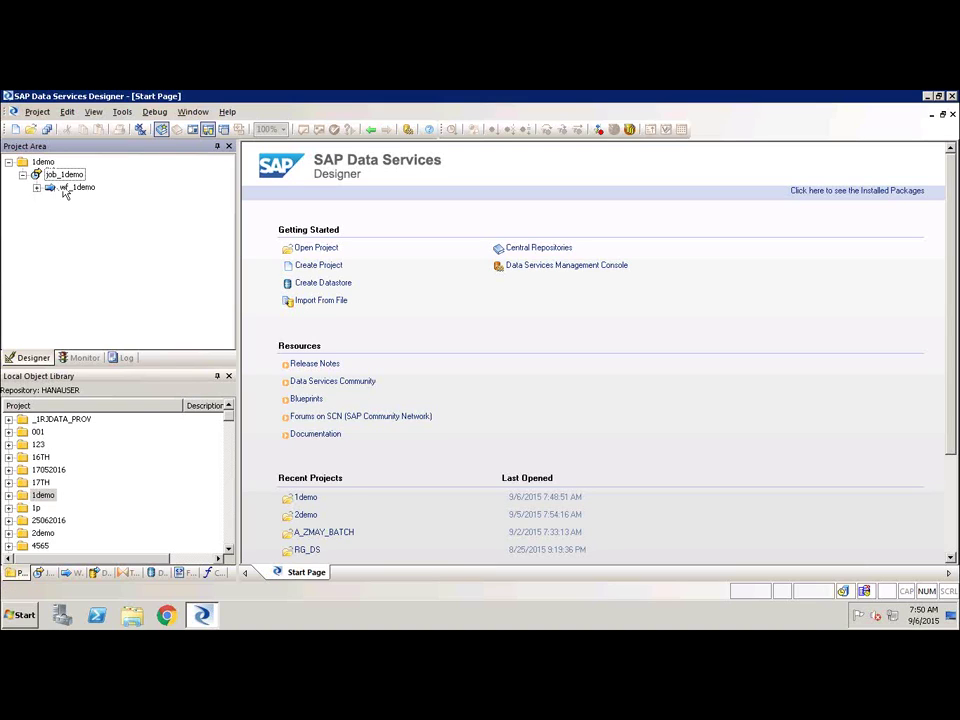
double_click(64, 190)
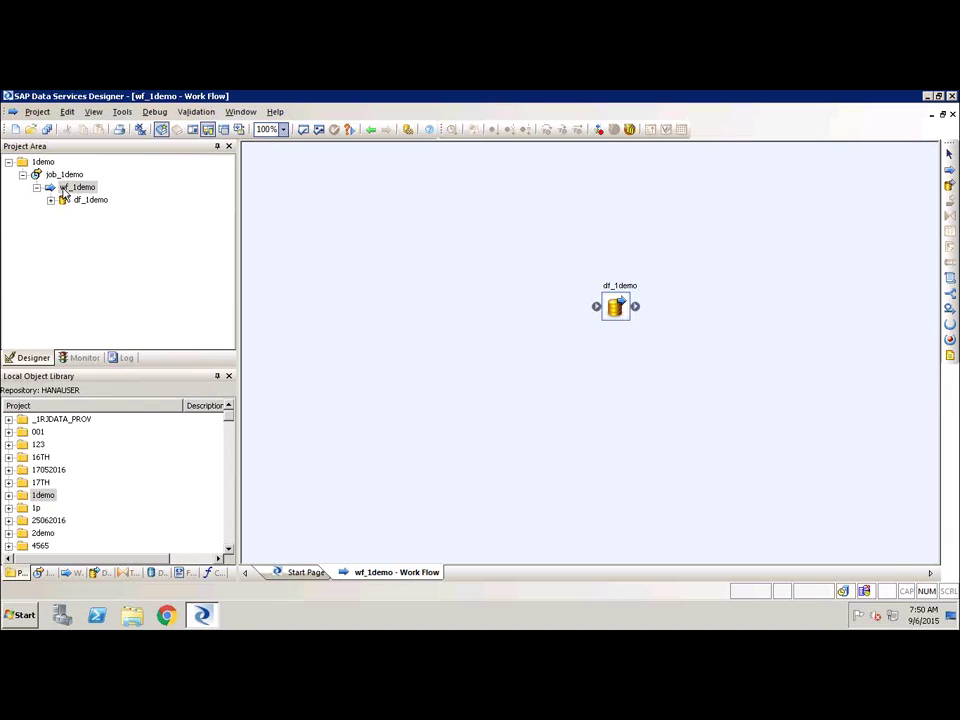
double_click(80, 201)
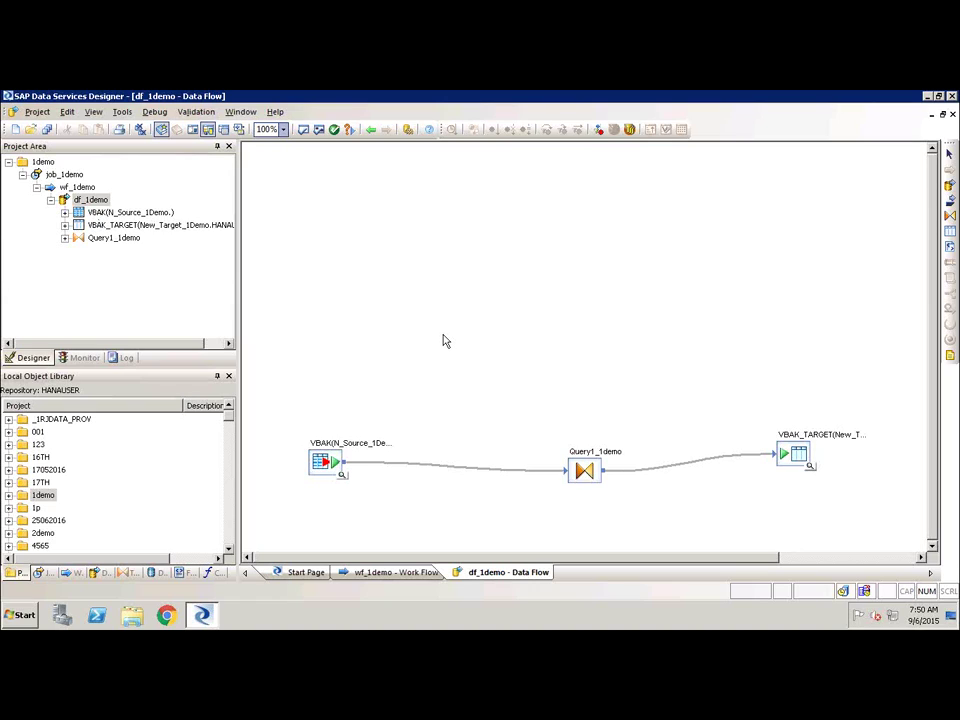
Step: Examine the VBAK source, Query1_1demo transform and VBAK_TARGET table in df_1demo, along with the objects available for the canvas
click(324, 461)
click(800, 458)
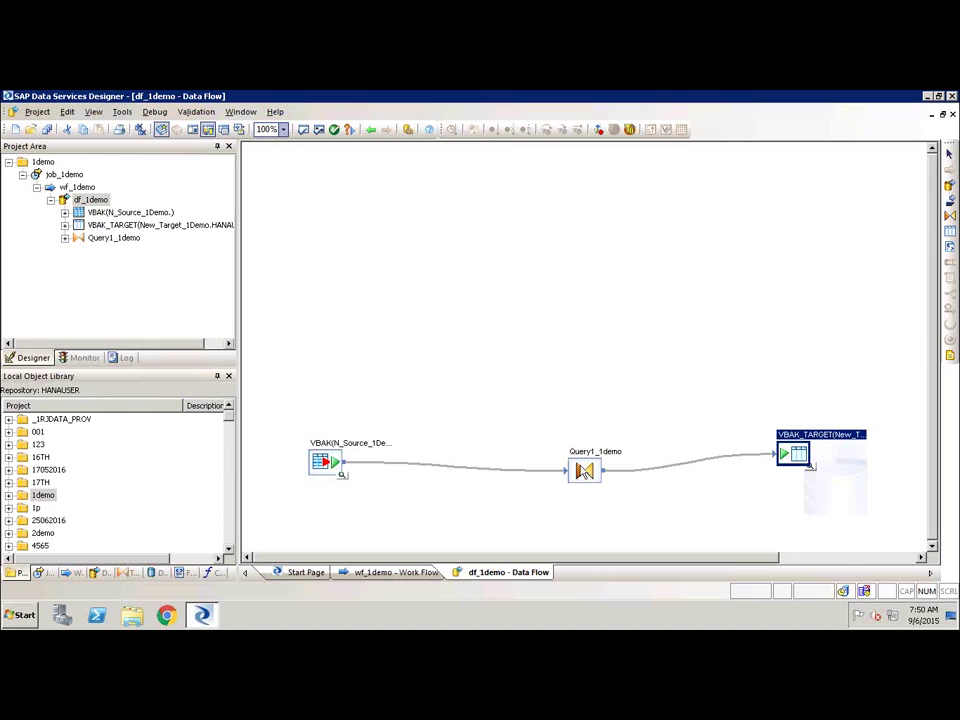
click(584, 469)
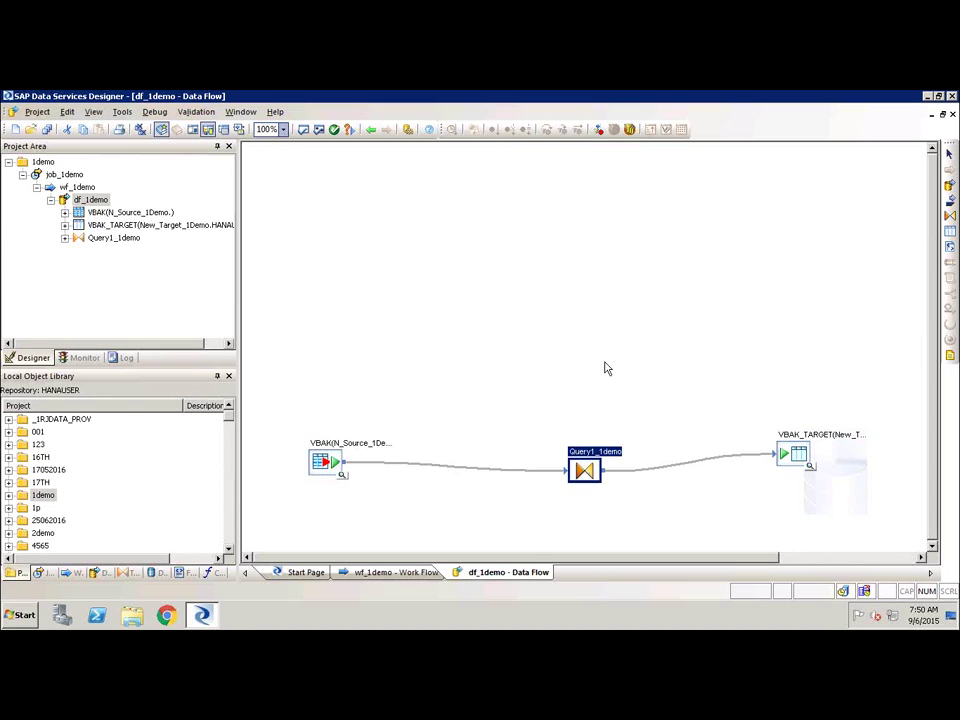
click(326, 461)
click(491, 284)
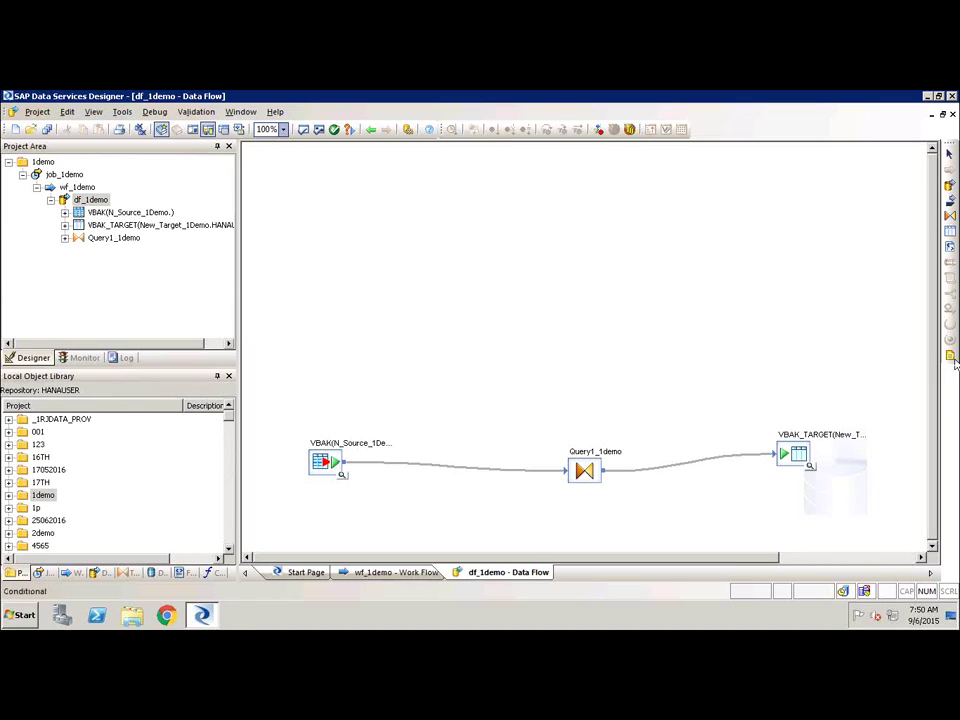
click(950, 218)
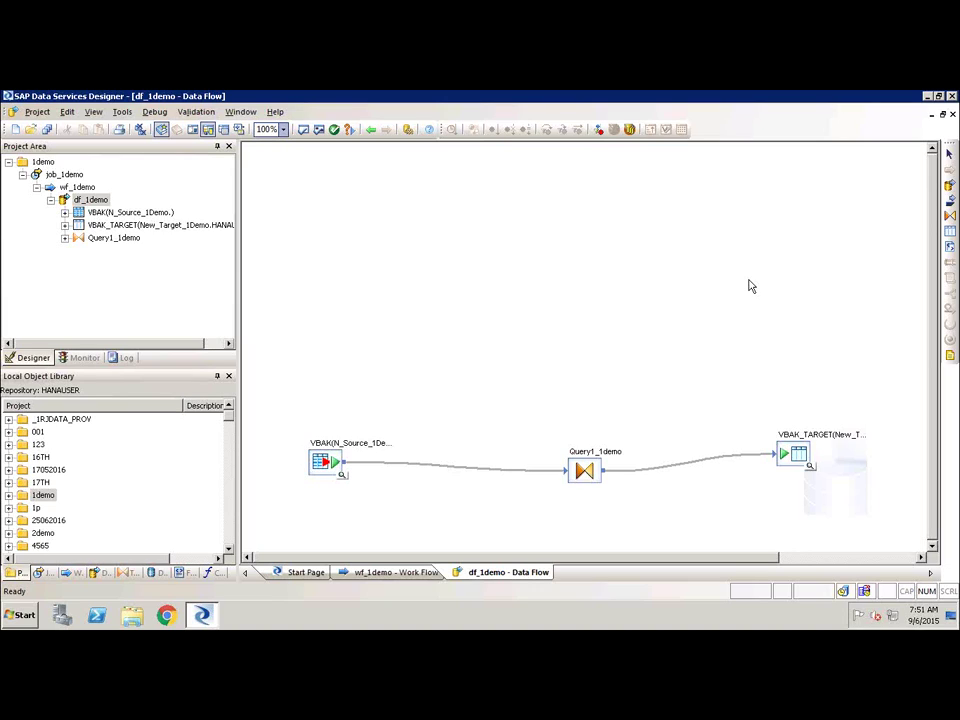
Step: Collapse and re-expand the job_1demo hierarchy down to the contents of df_1demo, and open job_1demo in the workspace
click(51, 200)
click(36, 187)
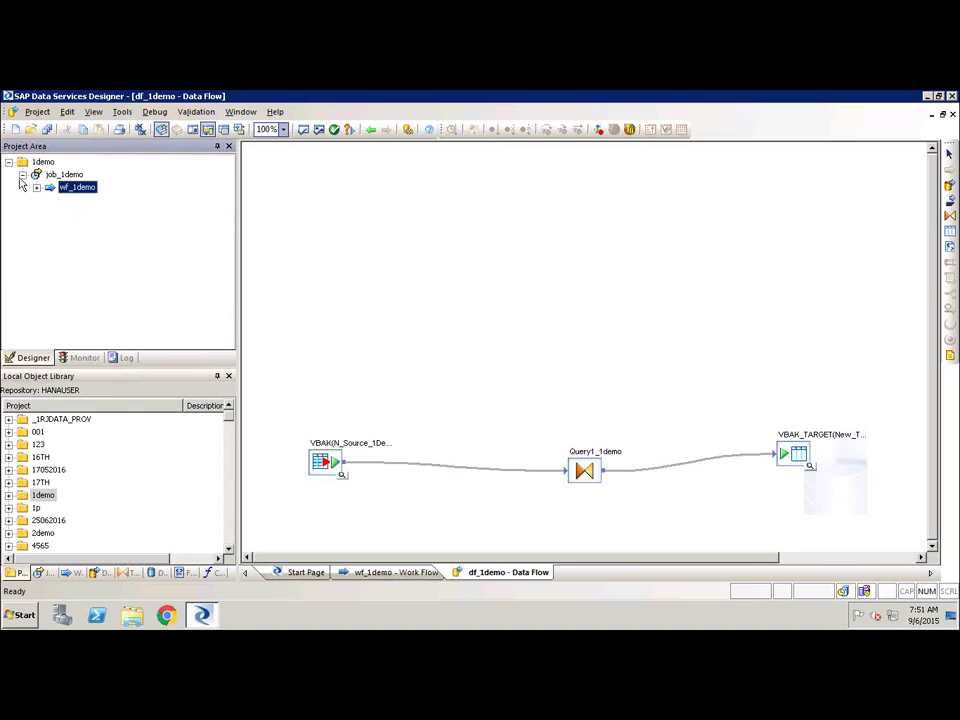
click(22, 175)
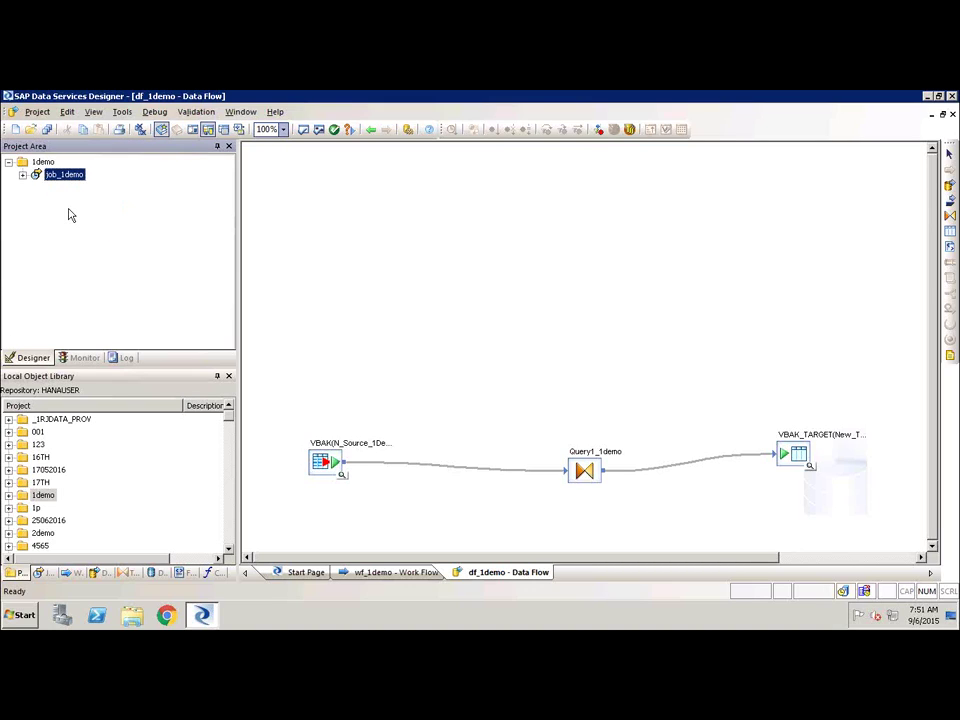
click(22, 176)
click(22, 175)
click(22, 175)
click(36, 187)
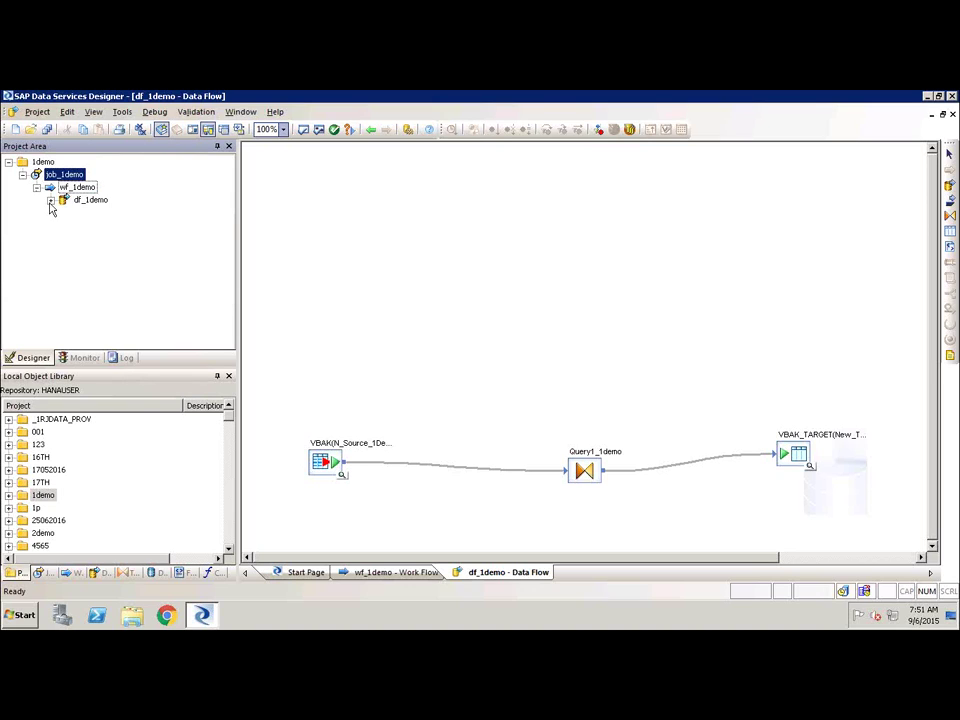
click(50, 200)
click(78, 175)
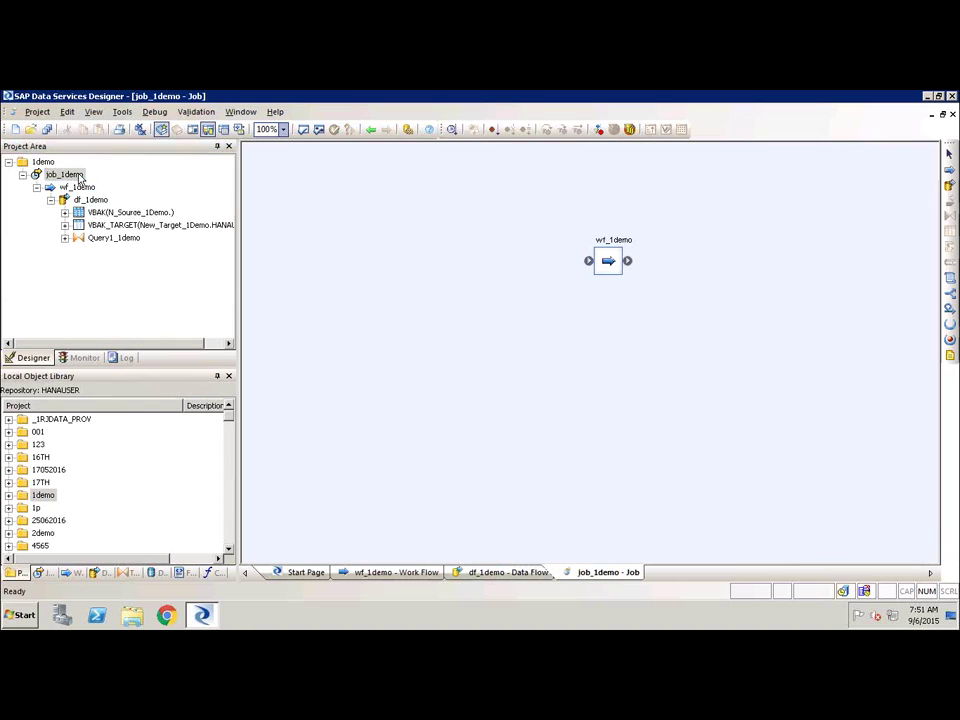